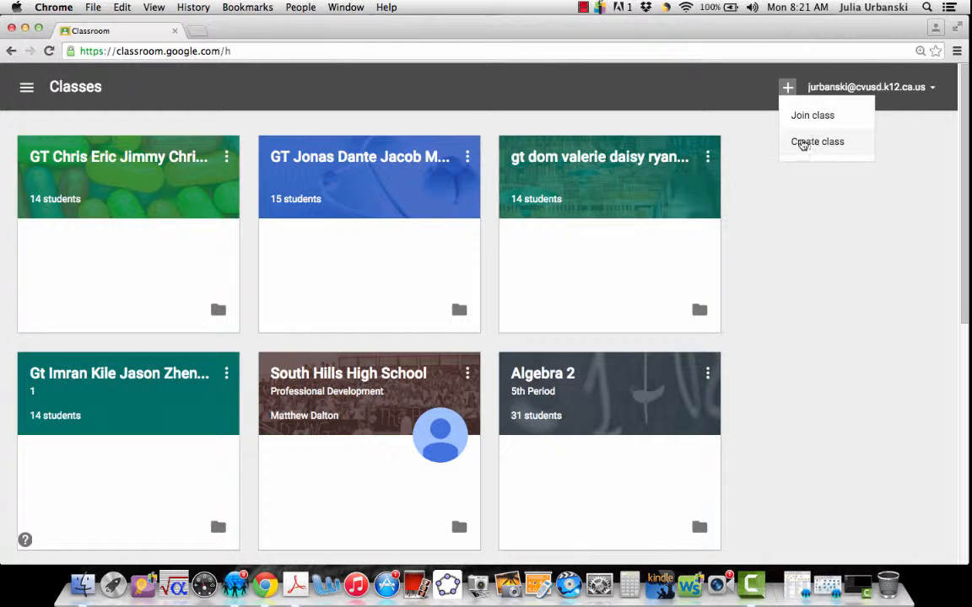
Step: Create a class named with the teacher's surname followed by "math", with the section "per 1"
click(806, 144)
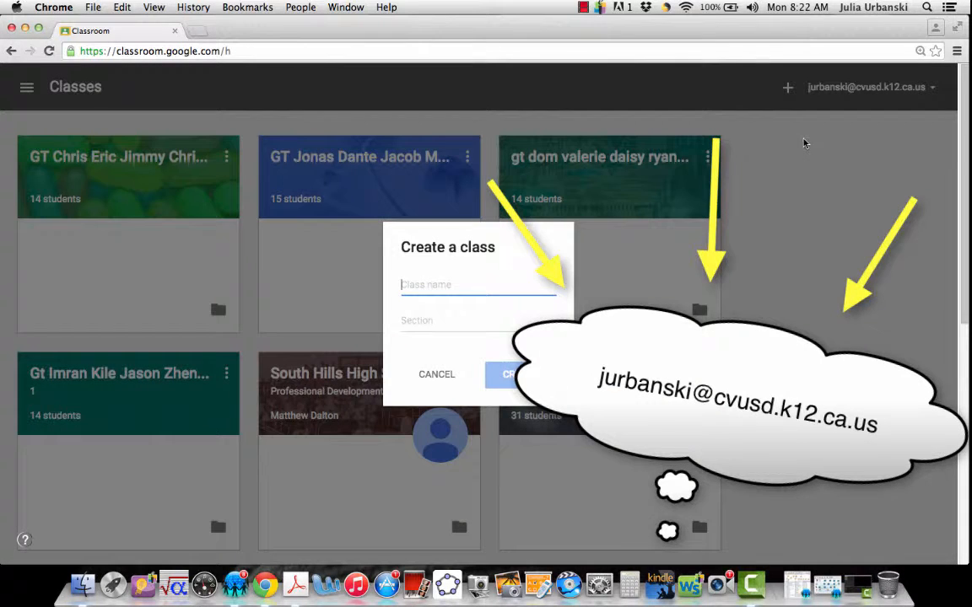
text(urbanski math)
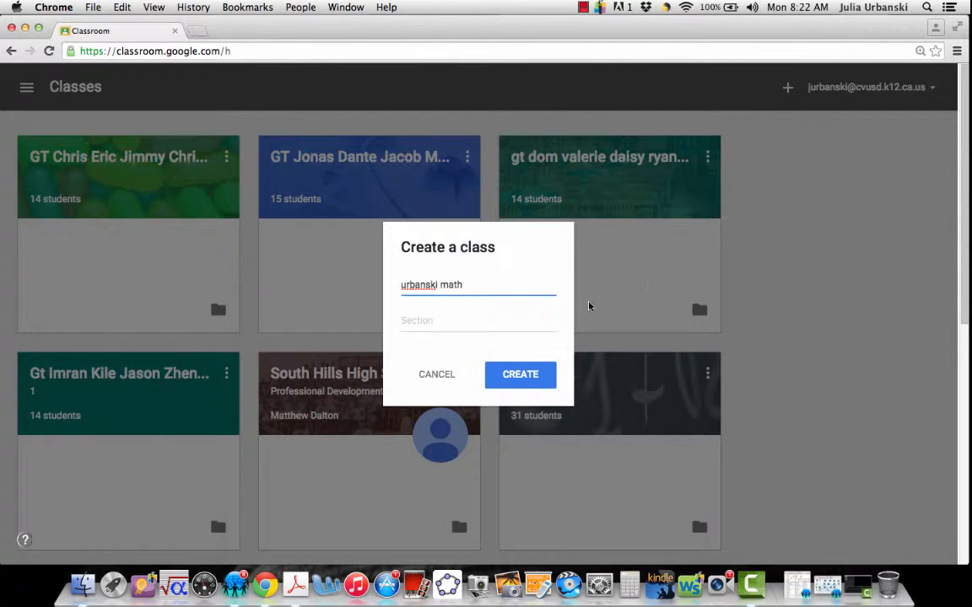
click(538, 316)
text(per 1)
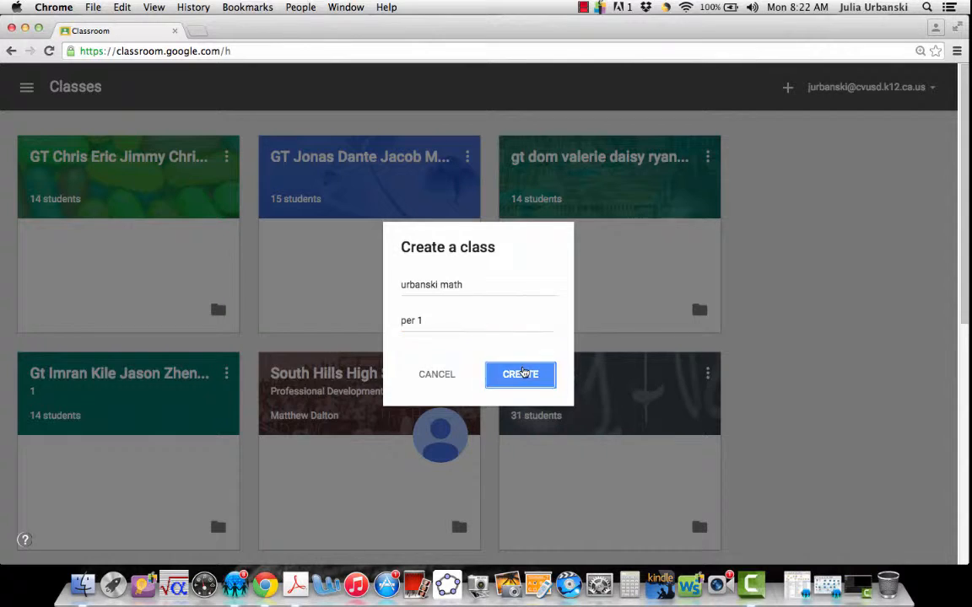
click(523, 373)
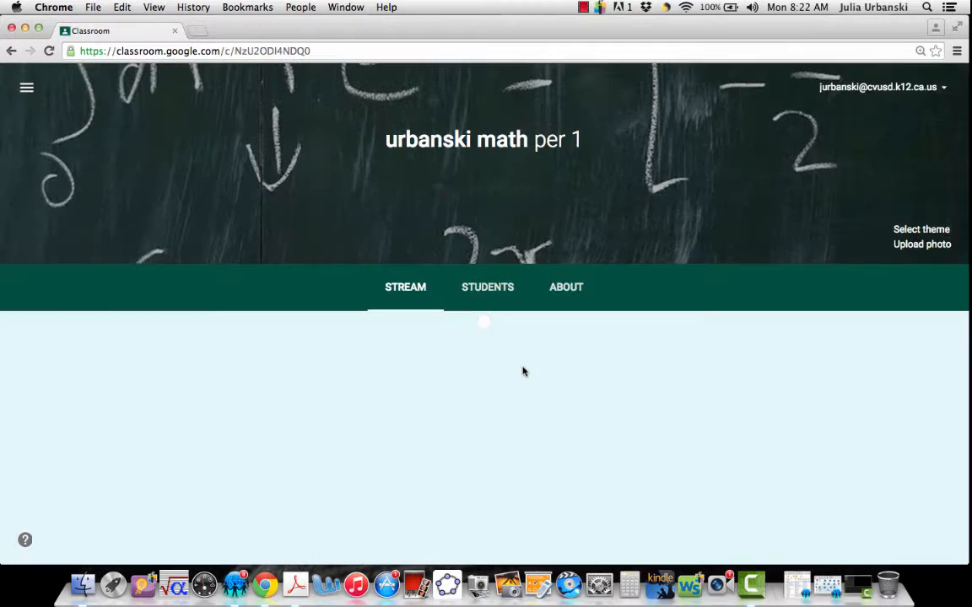
Step: Enlarge the class page to 150% and look at the code students use to join the class
scroll(520, 373, down, 3)
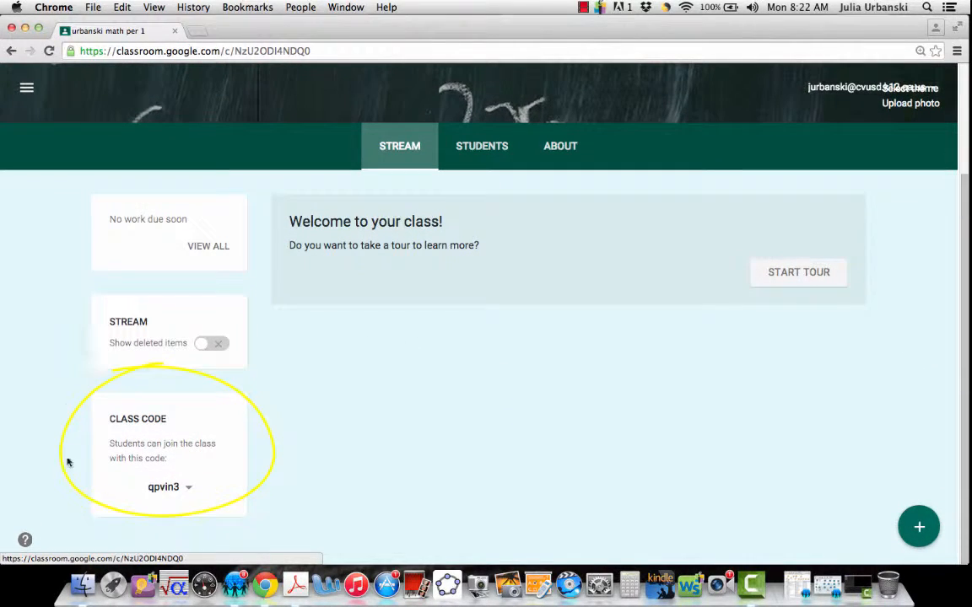
key(super+equal)
key(super+equal)
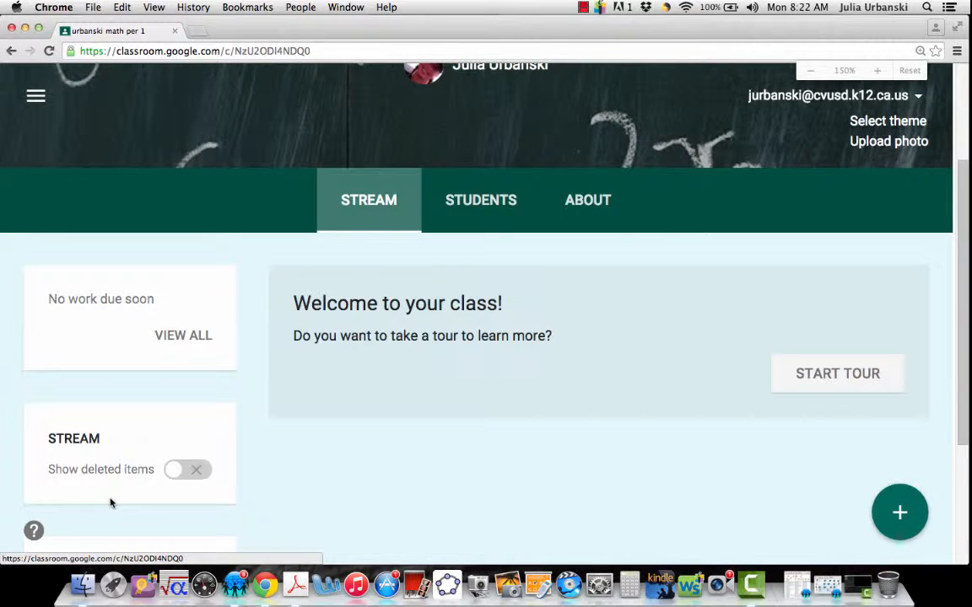
scroll(113, 496, down, 5)
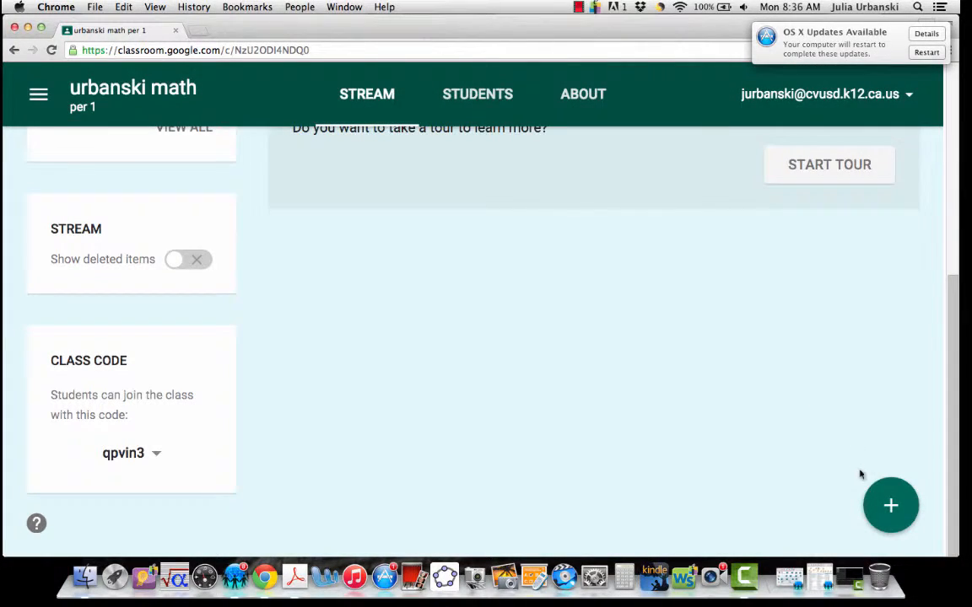
Step: Create an announcement for the class reading "we have a test on monday"
click(902, 490)
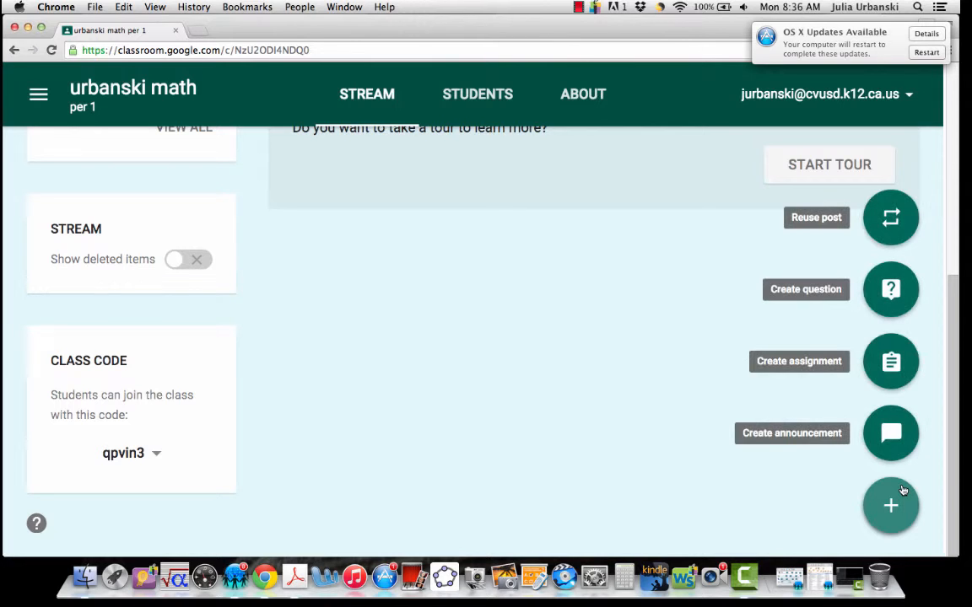
click(892, 440)
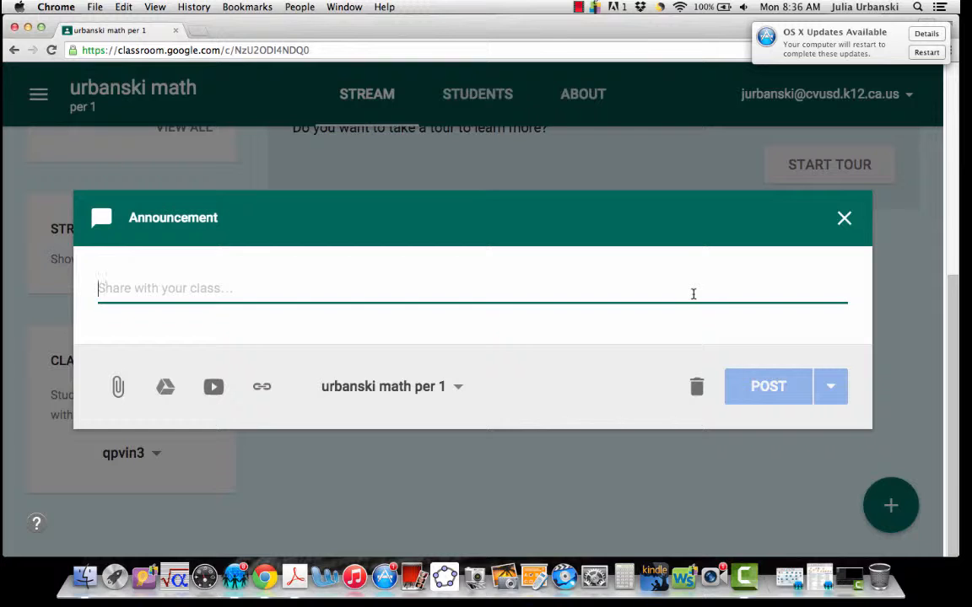
text(we )
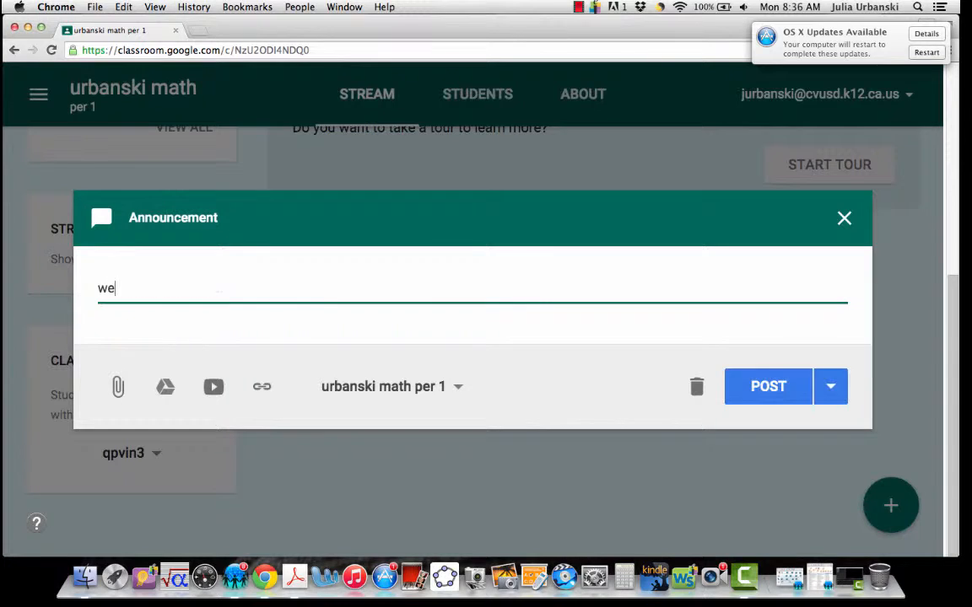
text(have a test on)
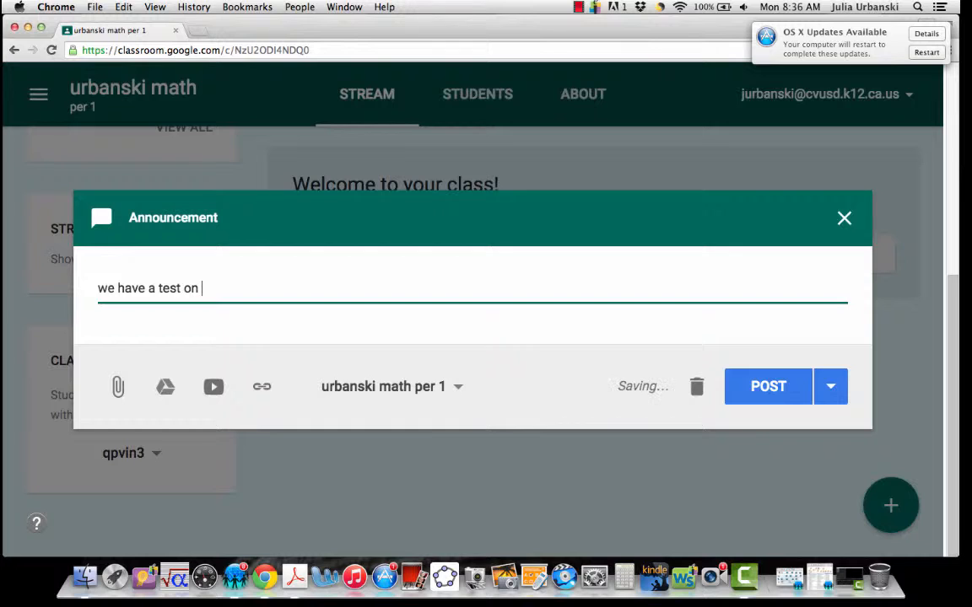
text( monday)
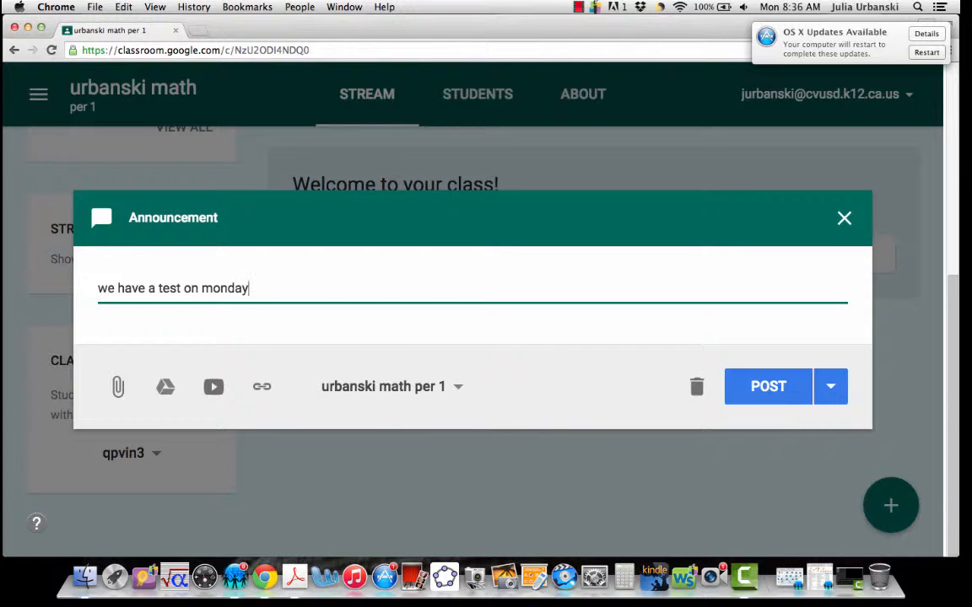
Step: Review the other classes available as recipients, and post the test announcement to the current class only
click(445, 398)
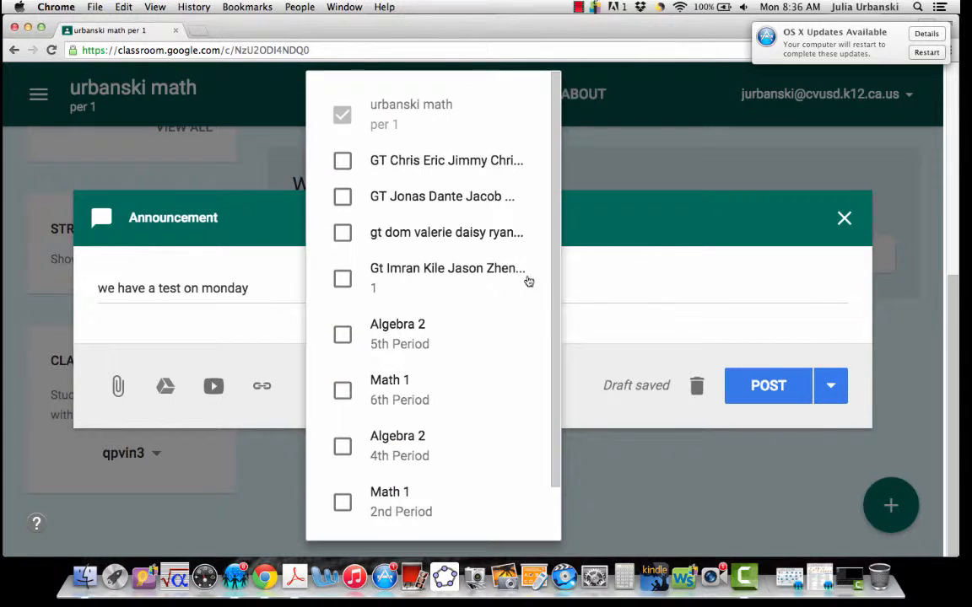
scroll(554, 282, down, 2)
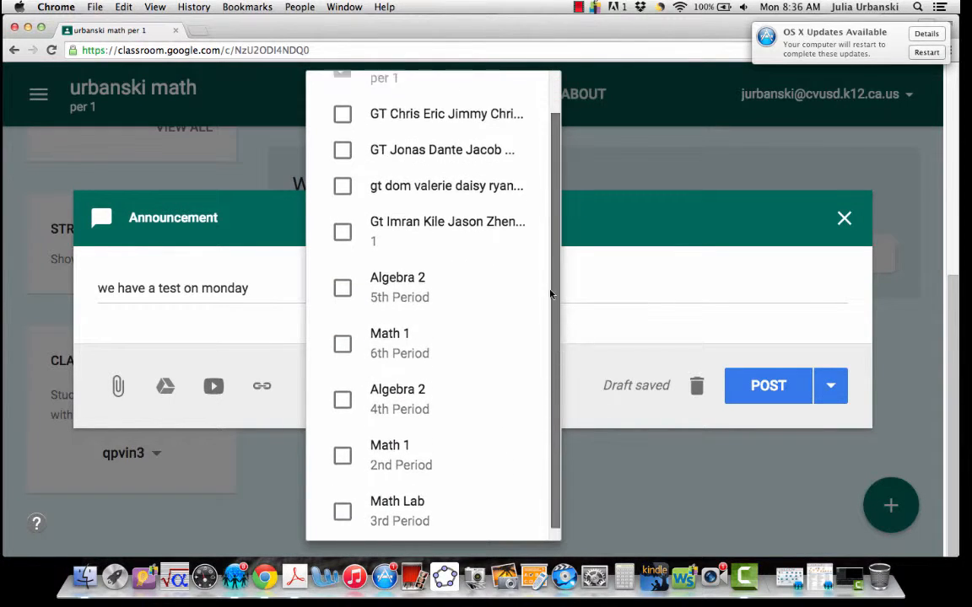
scroll(549, 291, up, 2)
scroll(549, 291, down, 2)
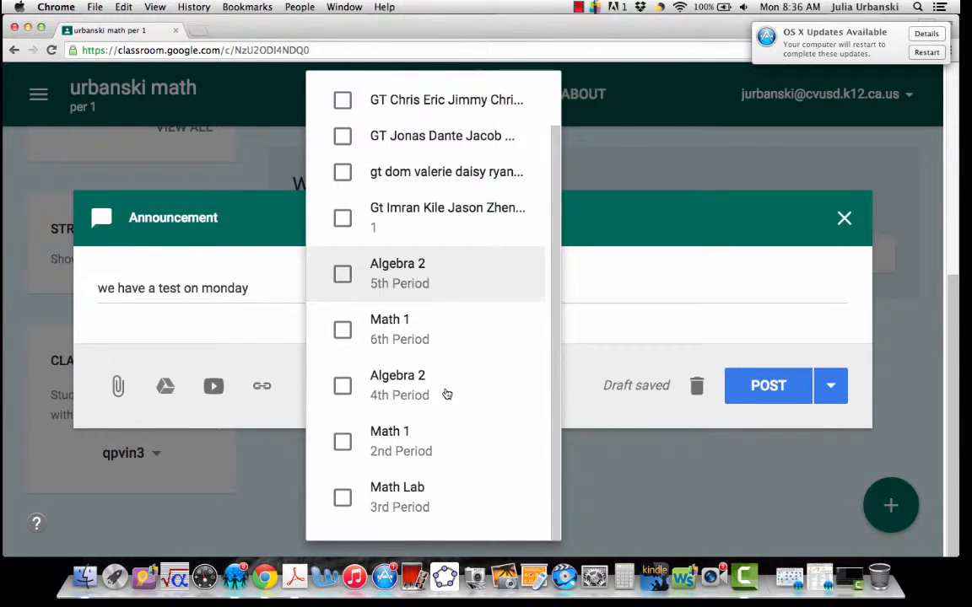
click(603, 336)
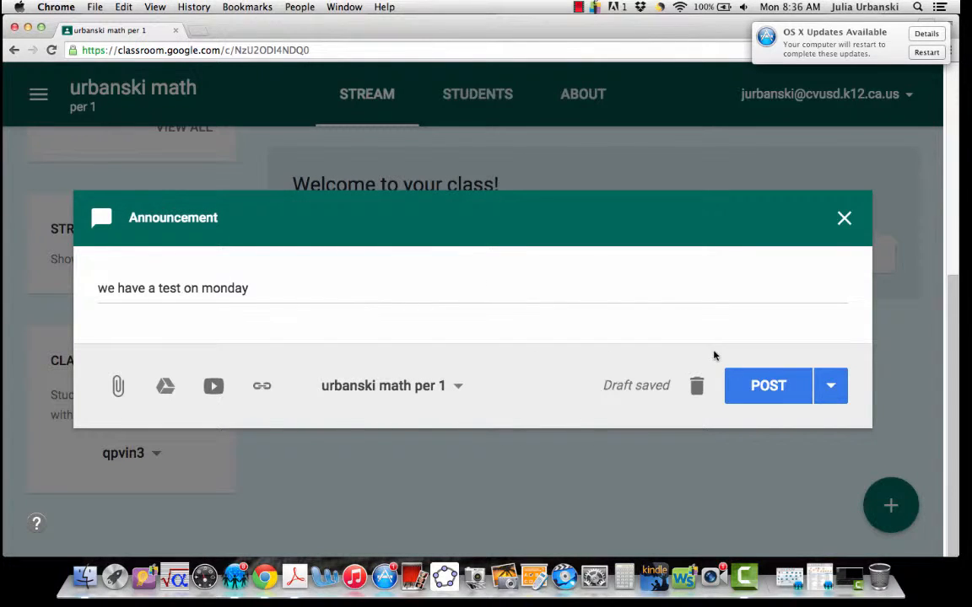
click(775, 384)
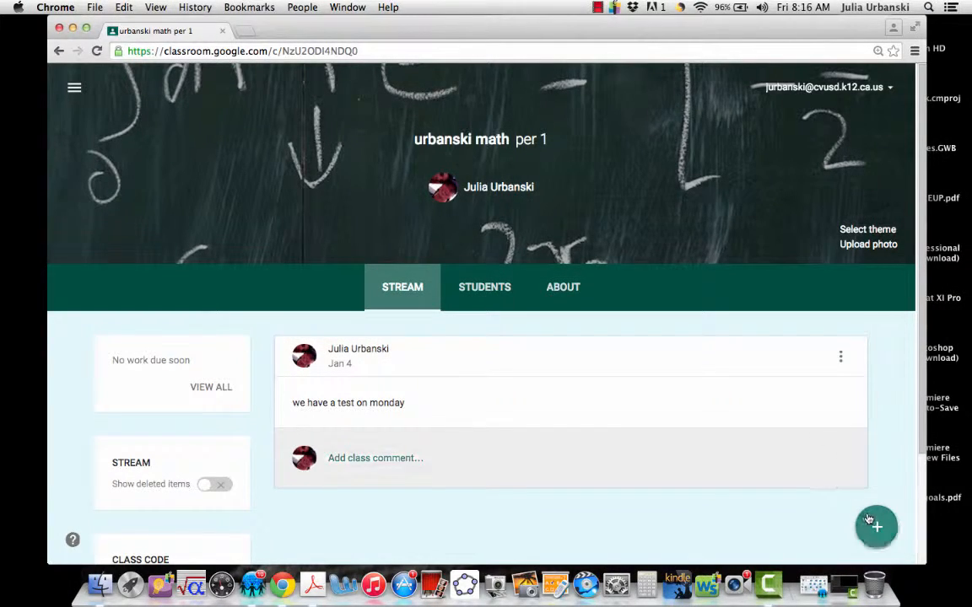
Step: Create a question for the class reading "What is the main theme to Lord of the Flies?"
click(876, 525)
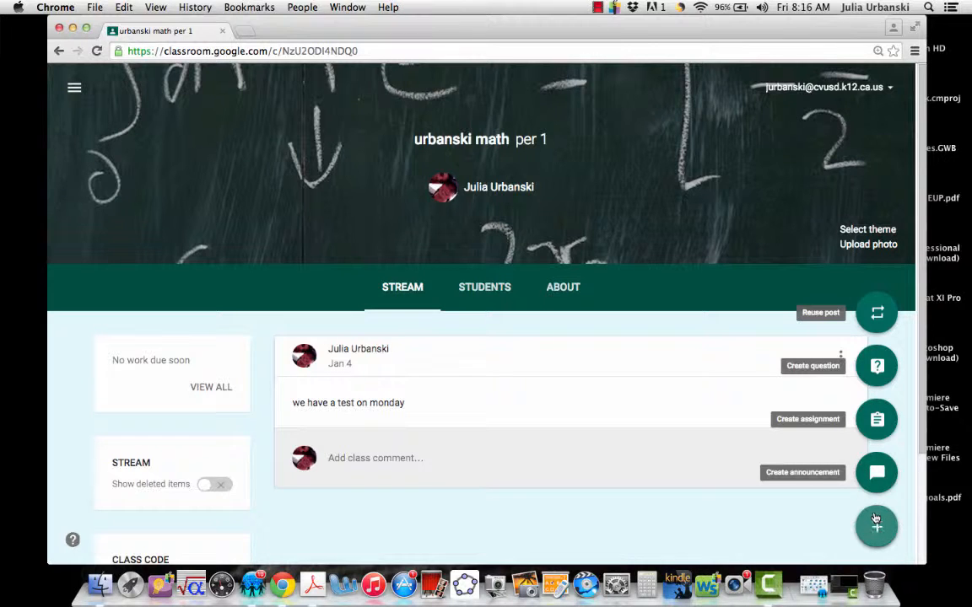
click(878, 367)
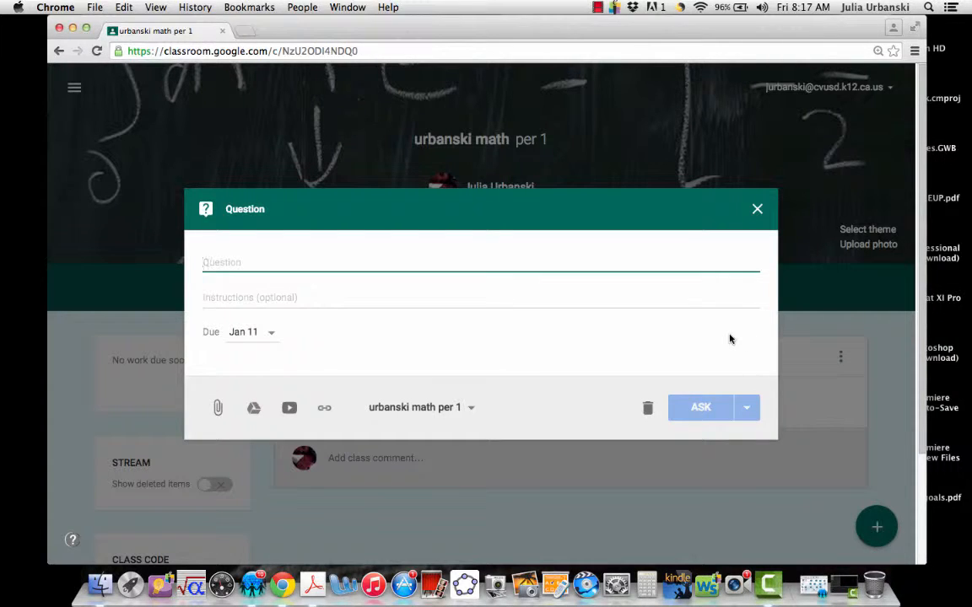
text(What)
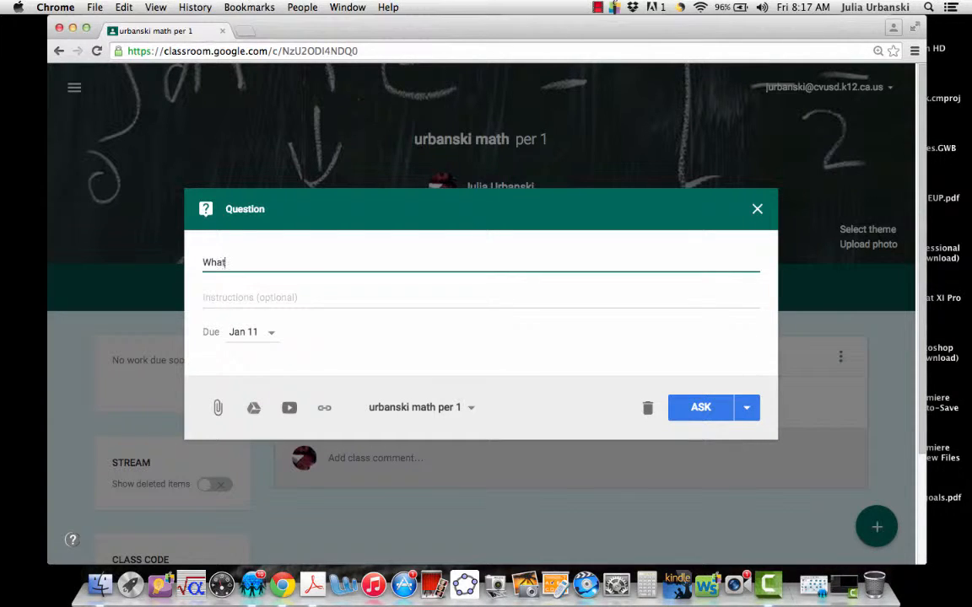
text( is the main theme to Lo)
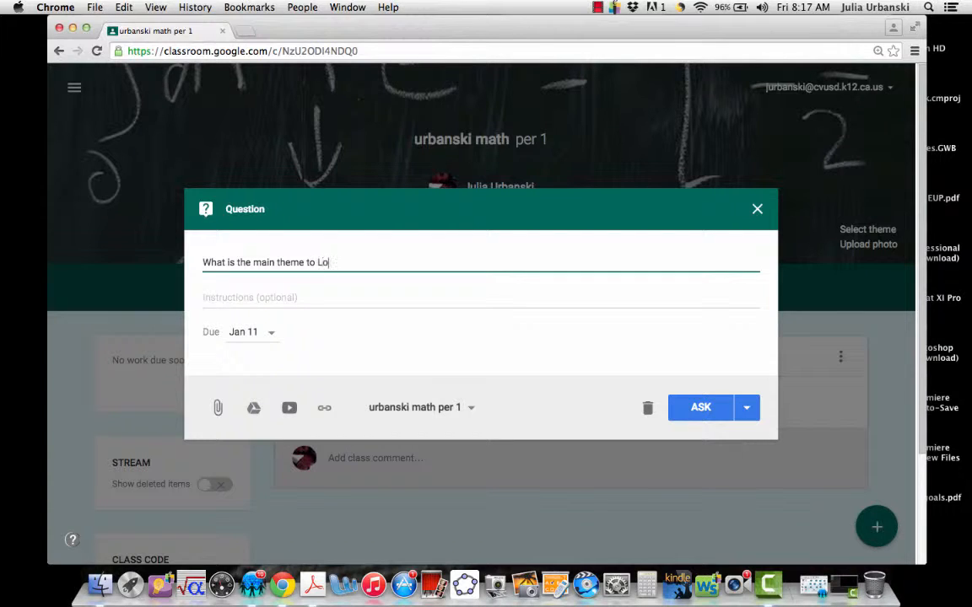
text(rd of)
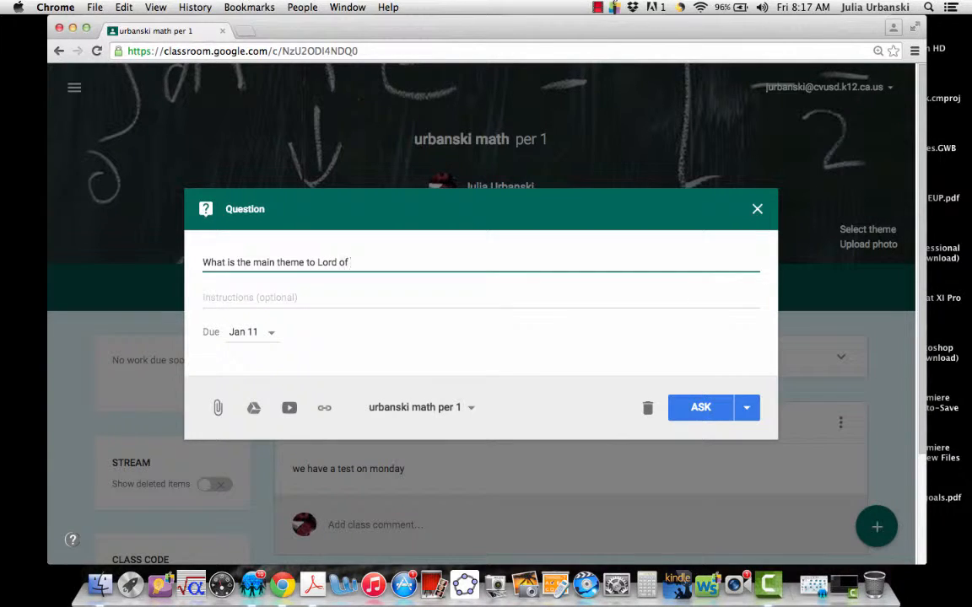
text( the Flies?)
Step: Check the available recipient classes, and ask the question of the current class with students allowed to edit their answers
click(455, 411)
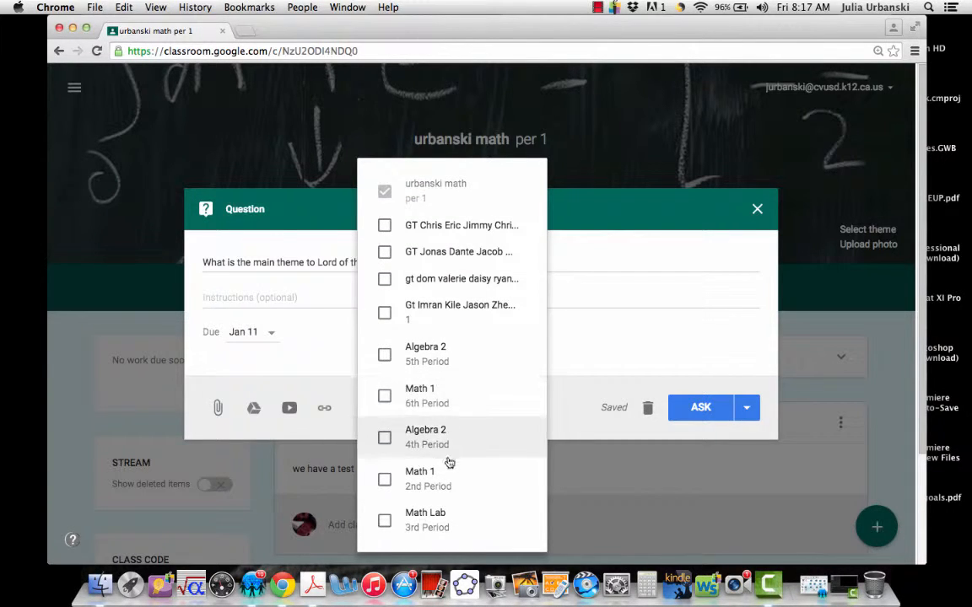
click(586, 412)
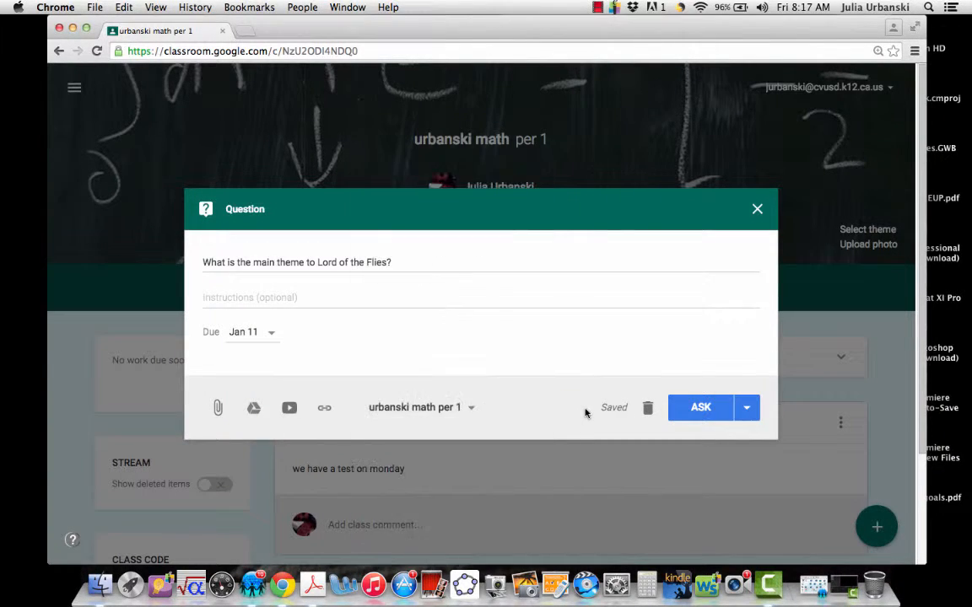
click(699, 411)
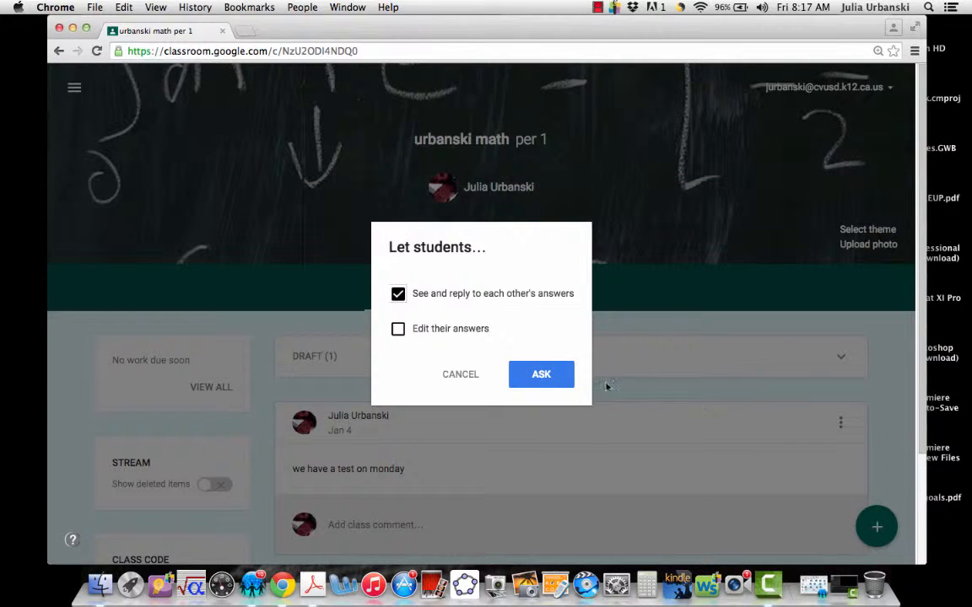
click(397, 331)
click(529, 381)
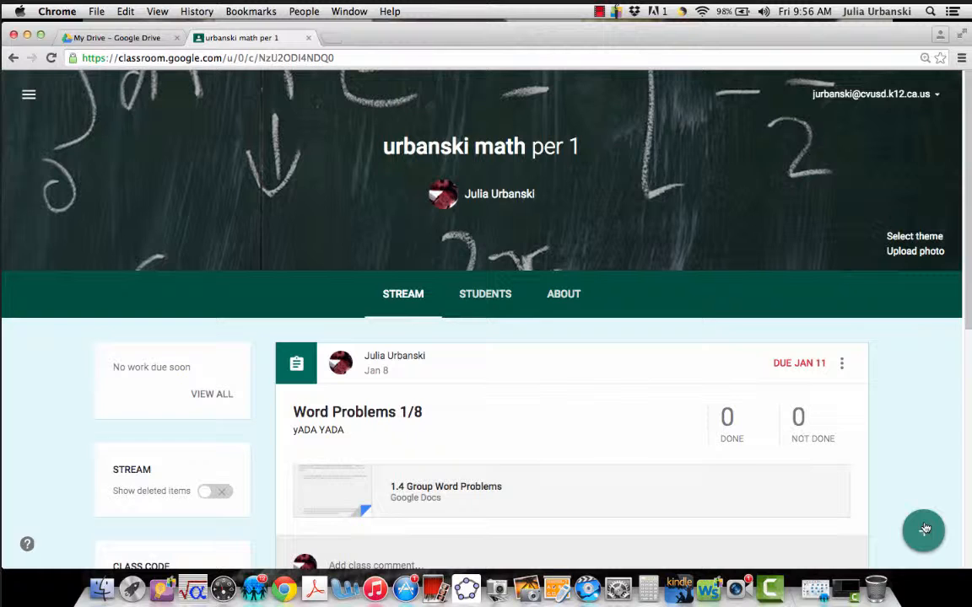
Step: Start reusing an earlier post and choose the Math 1 6th Period class as its source
click(925, 529)
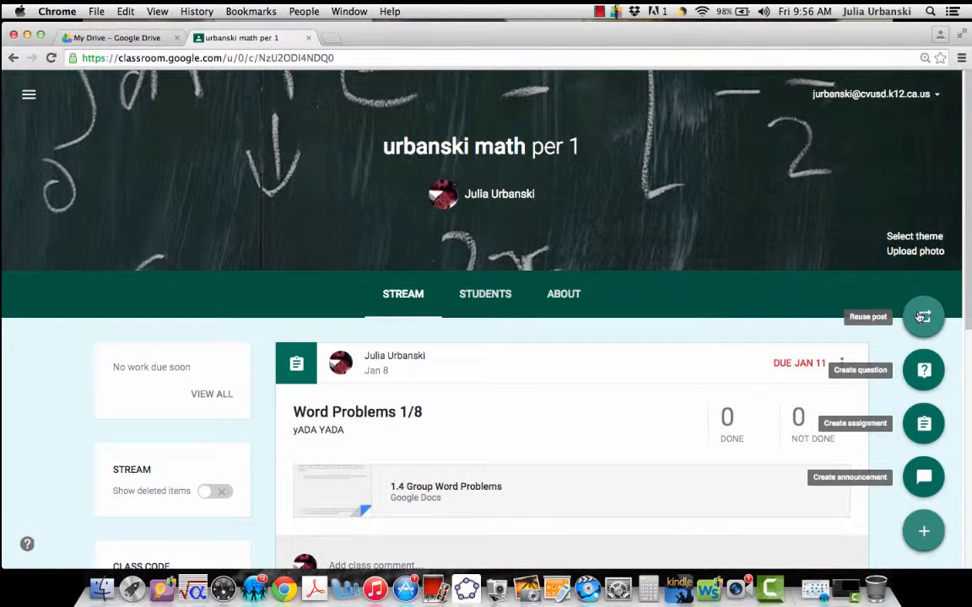
click(922, 316)
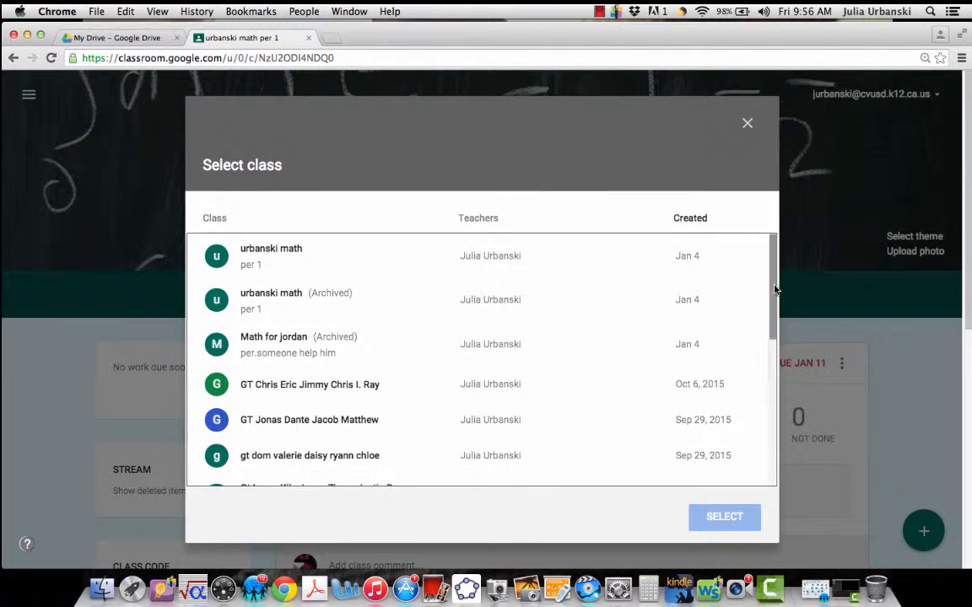
drag(772, 289, 737, 397)
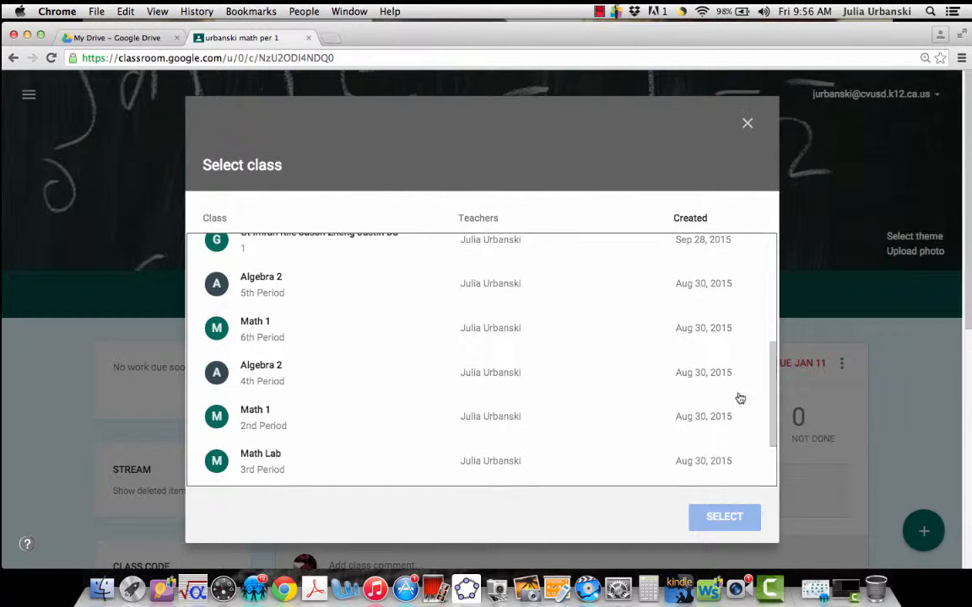
click(273, 334)
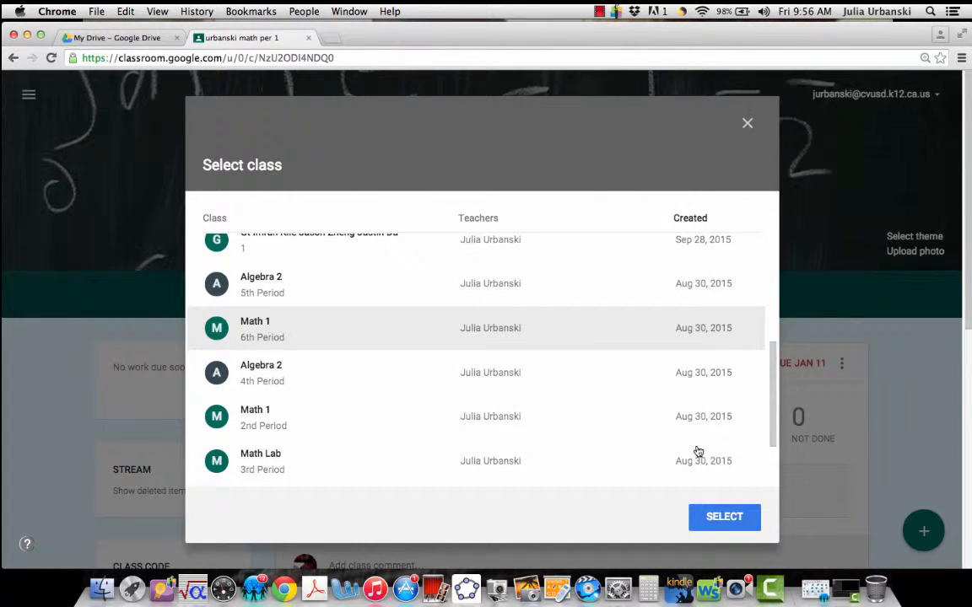
click(736, 517)
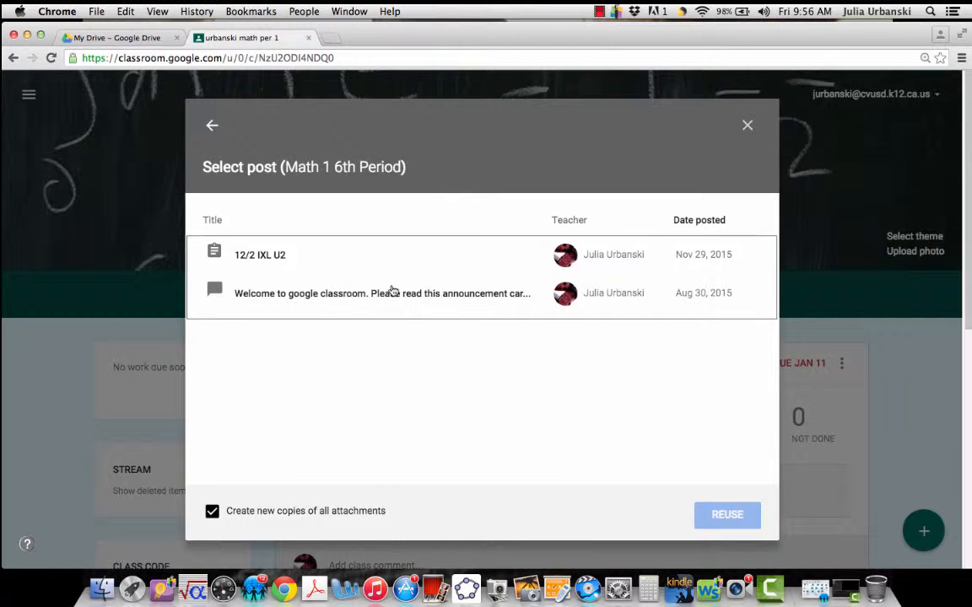
Step: Reuse the "Welcome to google classroom" announcement with new copies of all attachments, and review the classes it can be sent to
click(390, 297)
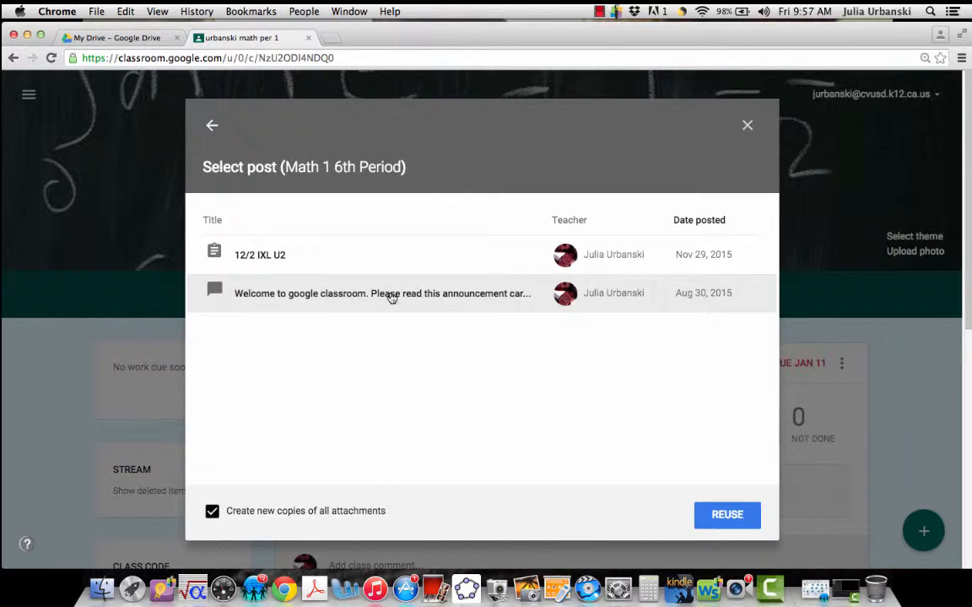
click(733, 516)
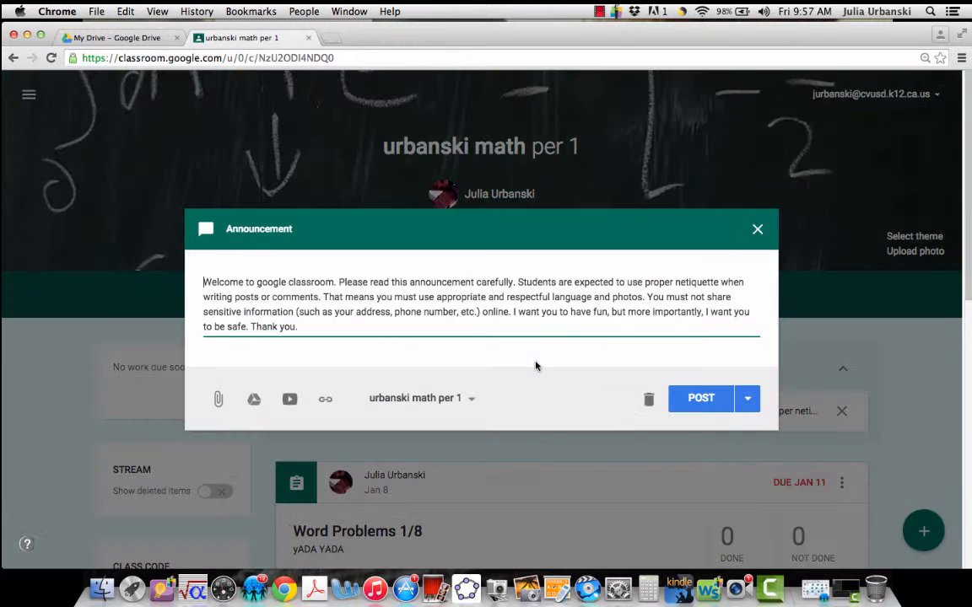
click(467, 400)
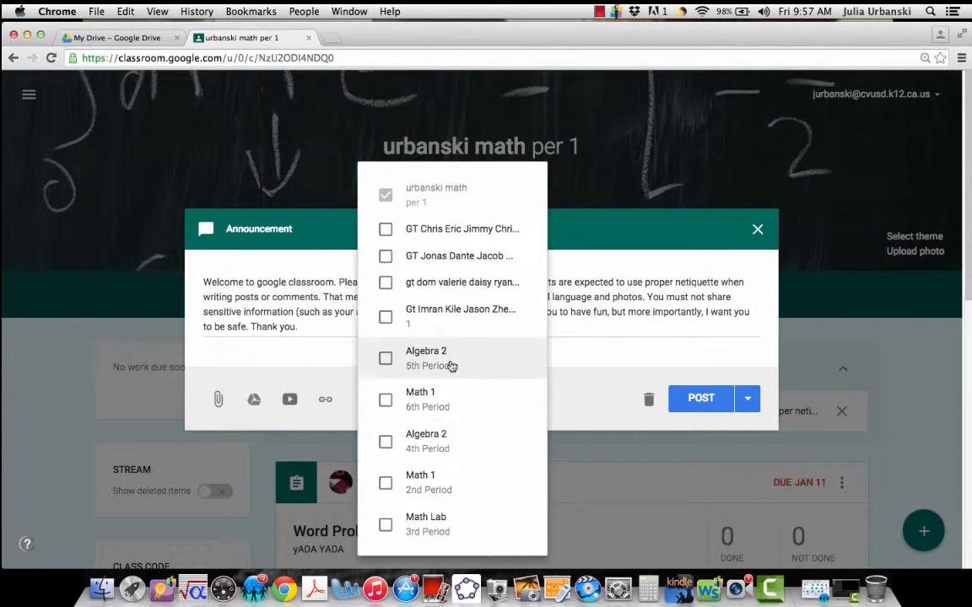
click(576, 367)
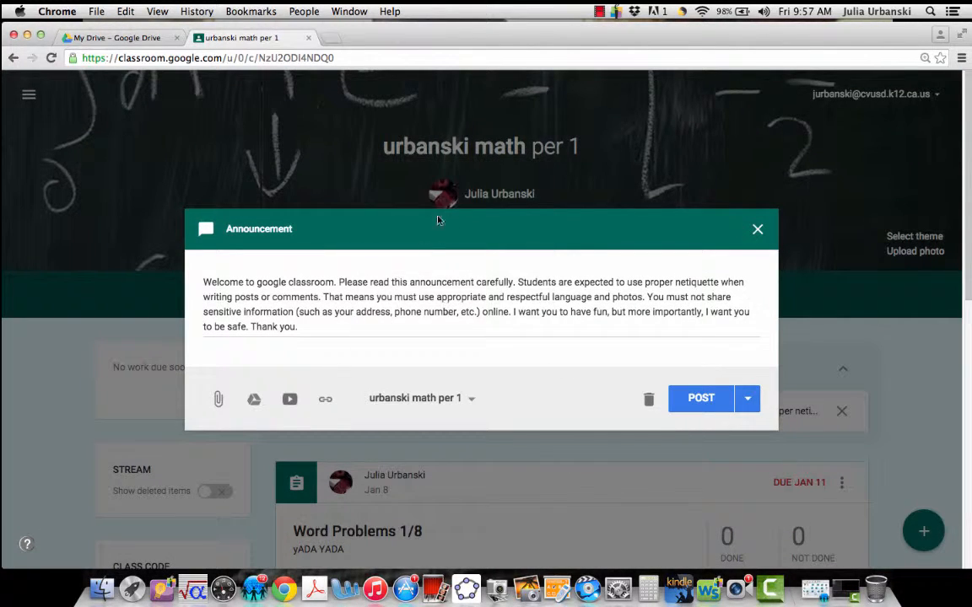
Step: Post the reused "Welcome to google classroom" announcement to the current class
click(694, 399)
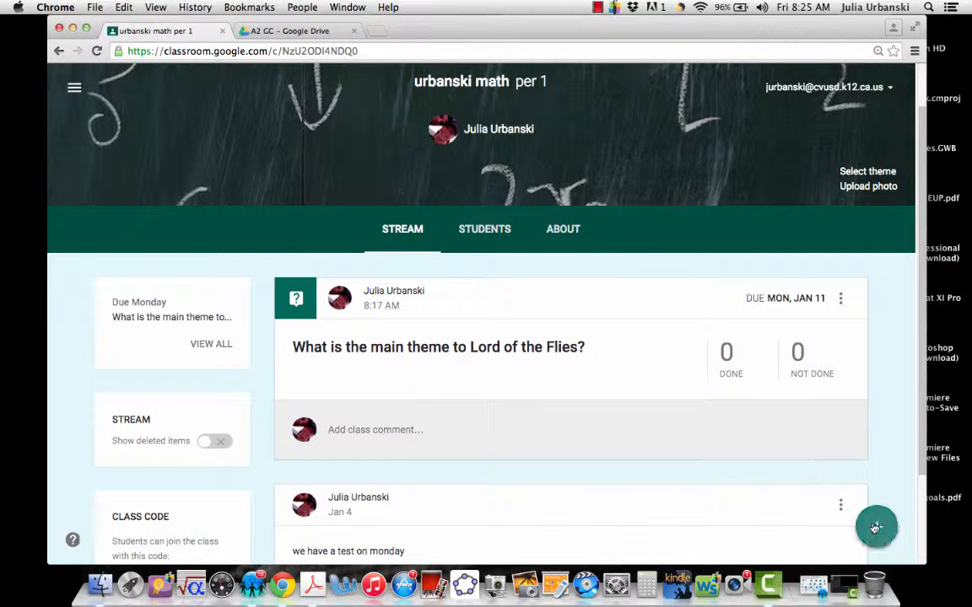
Step: Create an assignment titled "Word Problems 1/8" with the instructions "yADA YADA"
click(877, 528)
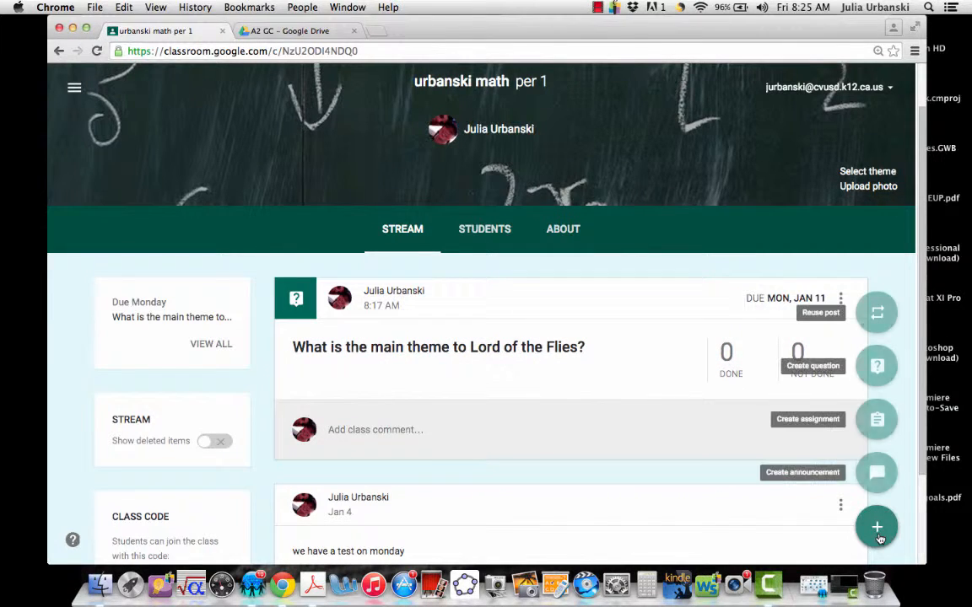
click(877, 422)
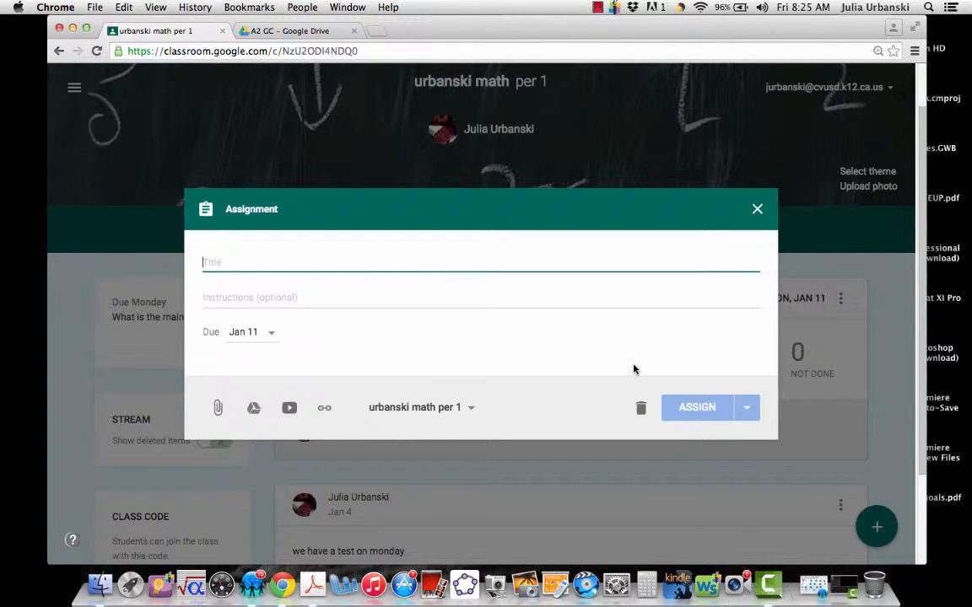
text(Word)
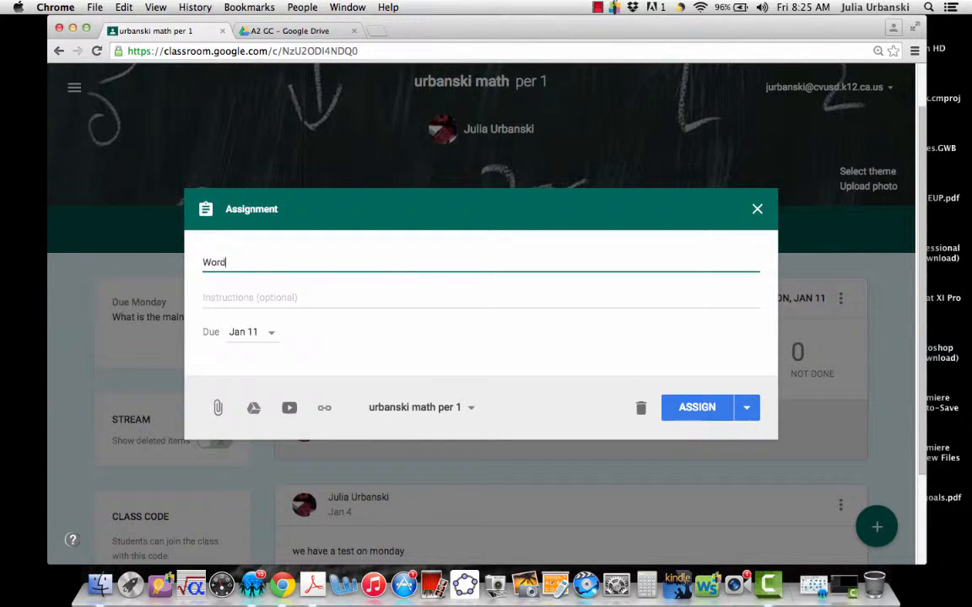
text( Problems 1/8)
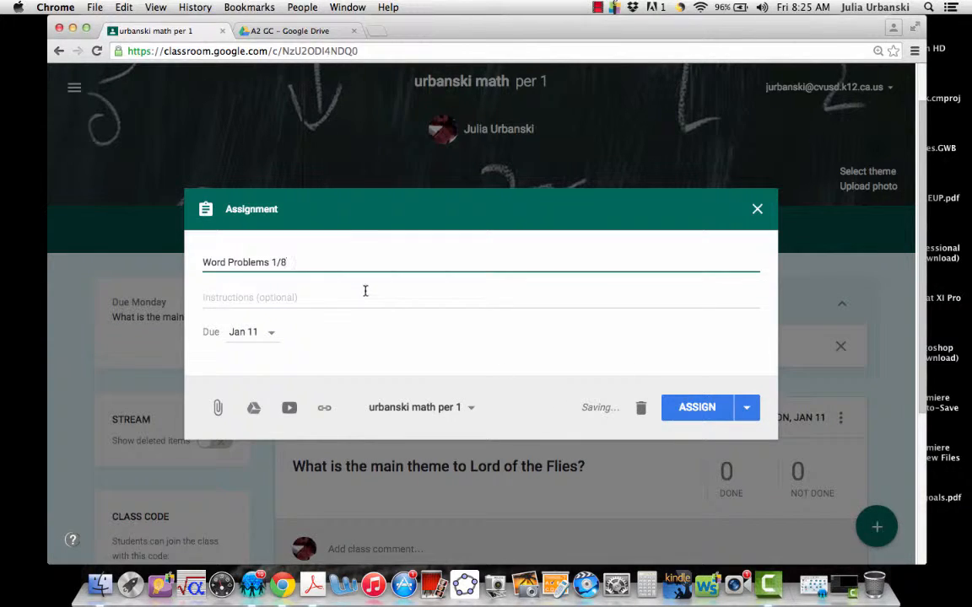
click(243, 295)
text(y)
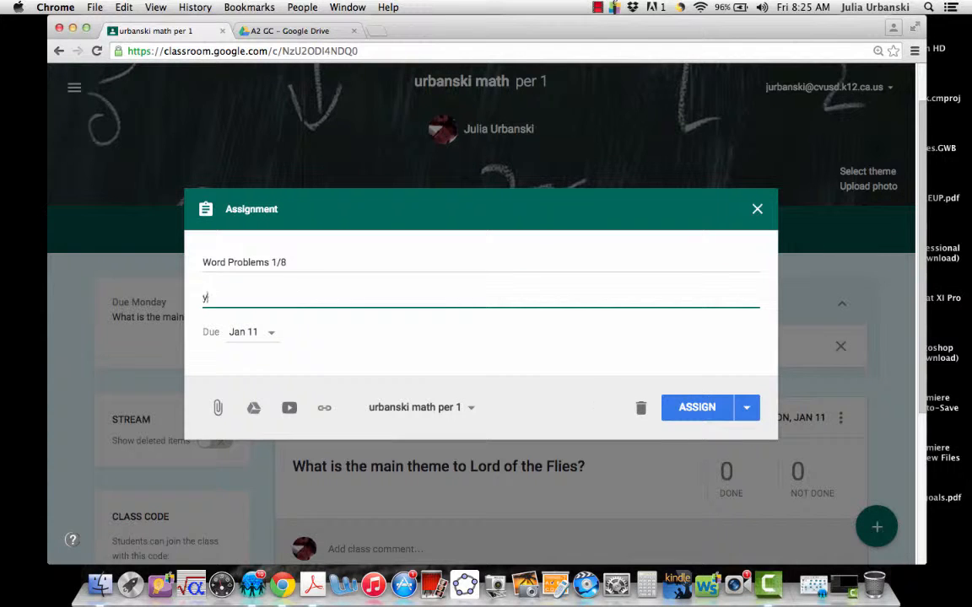
text(ADA YADA)
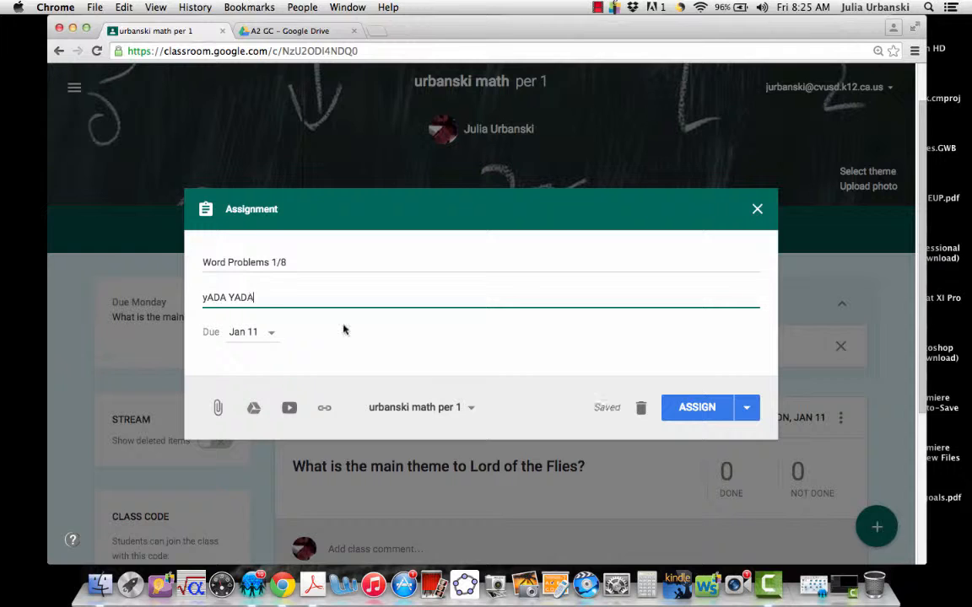
Step: Attach the 1.4 Group Word Problems document from the A2 GC folder inside Algebra 2 in Google Drive
click(255, 408)
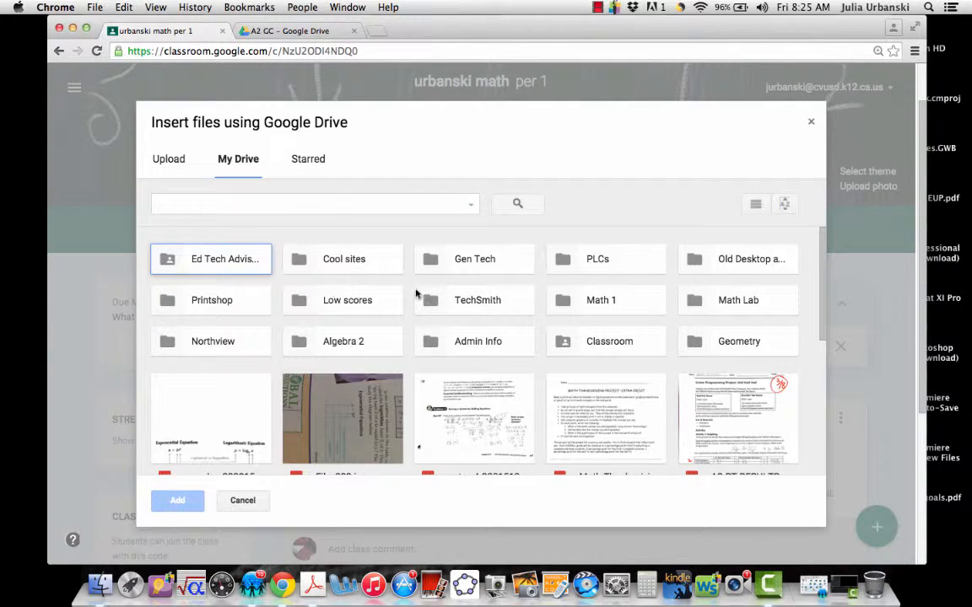
double_click(360, 342)
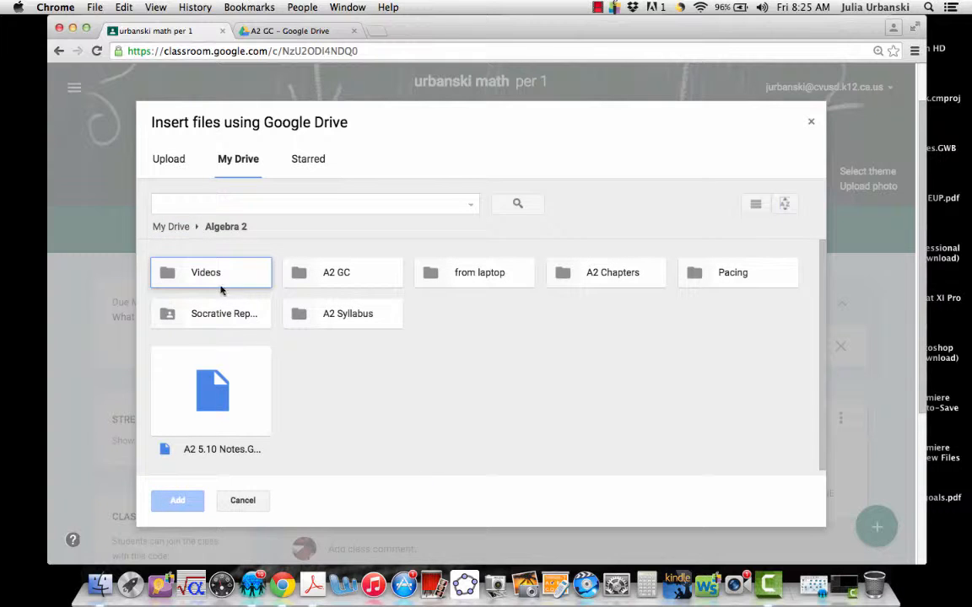
double_click(326, 276)
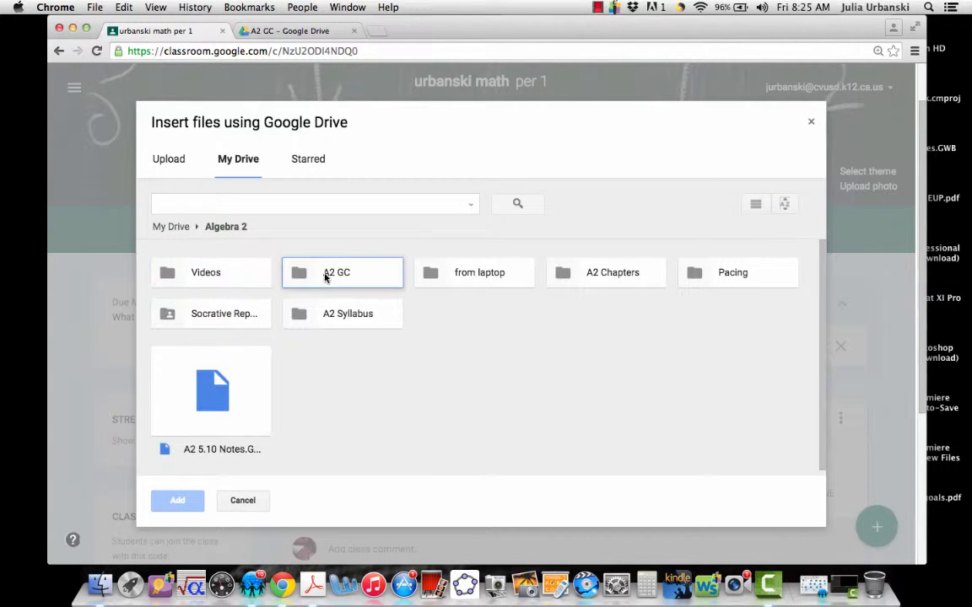
click(659, 316)
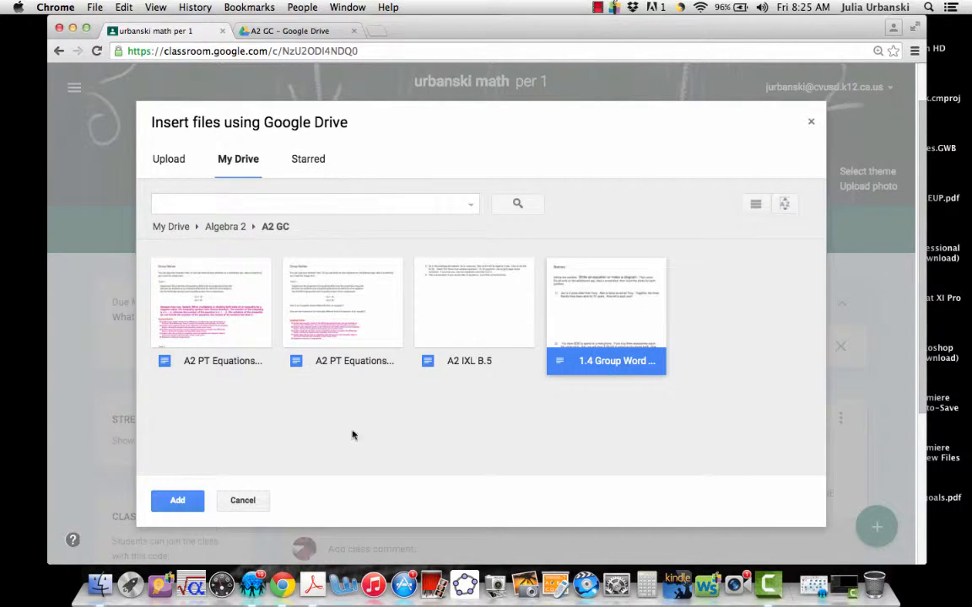
click(176, 501)
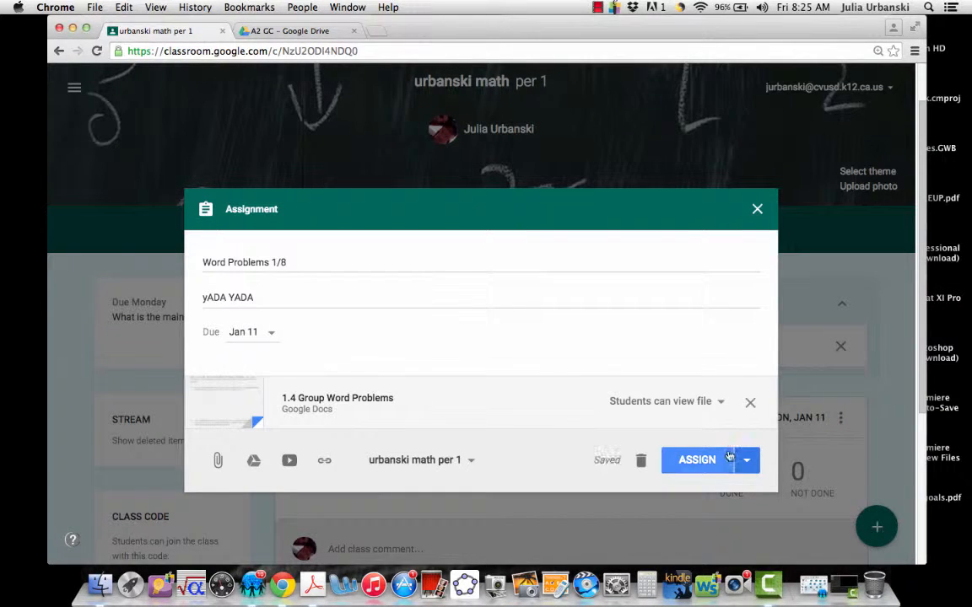
Step: Set the attached document so that students can view the file, and assign the work to the current class
click(706, 405)
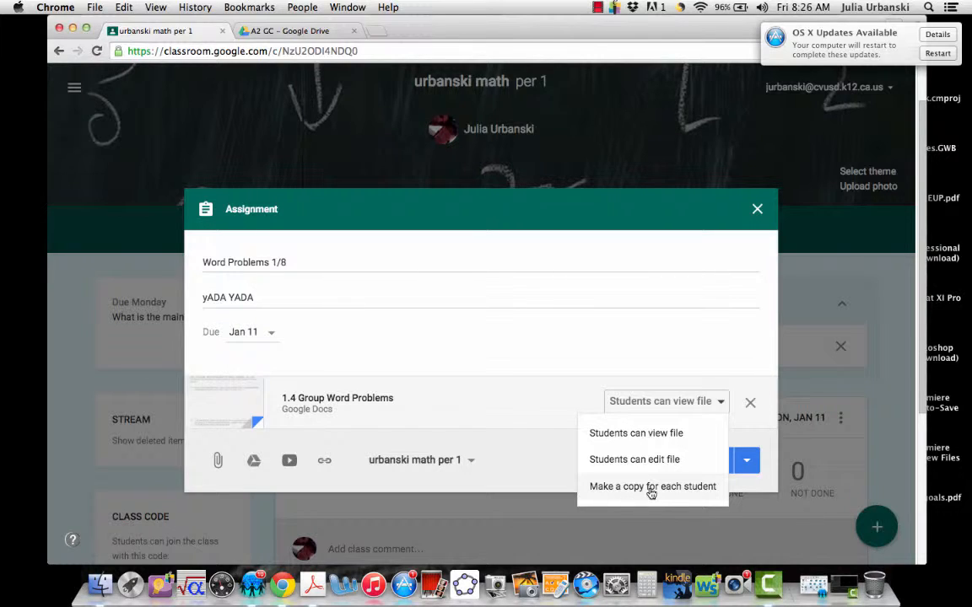
click(648, 434)
click(694, 460)
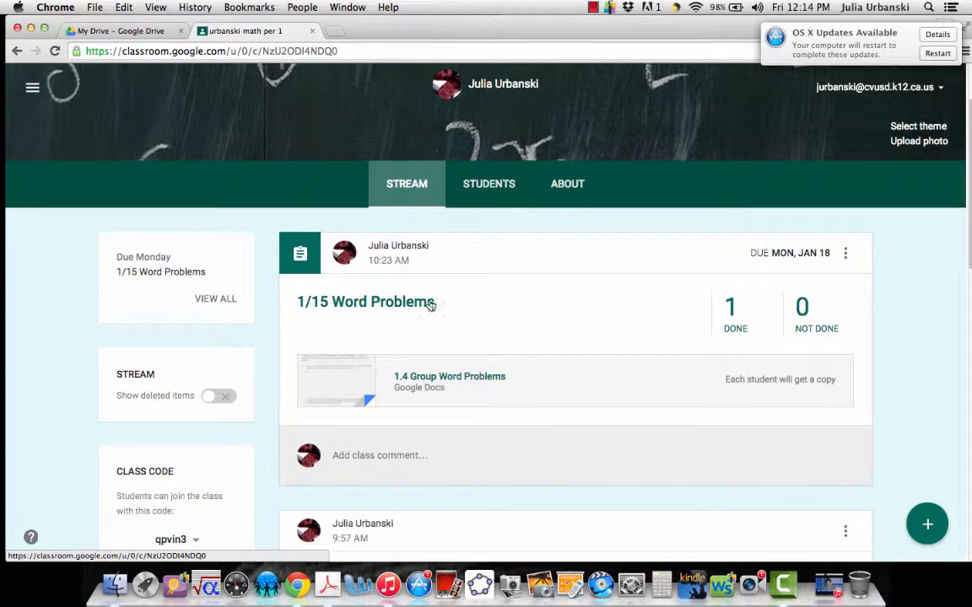
Step: Open the student work for the 1/15 Word Problems assignment and update its point value to 25
click(351, 309)
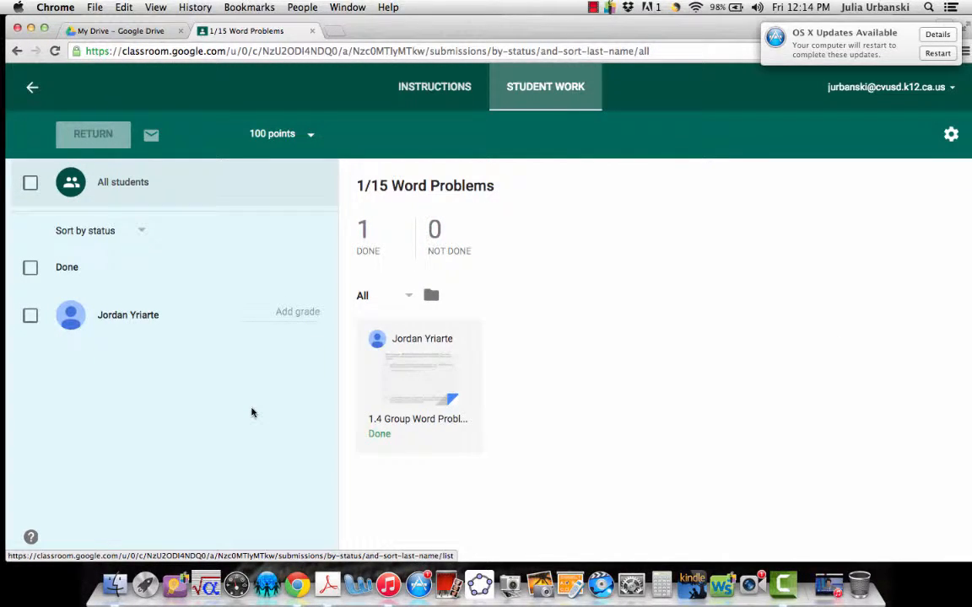
click(262, 134)
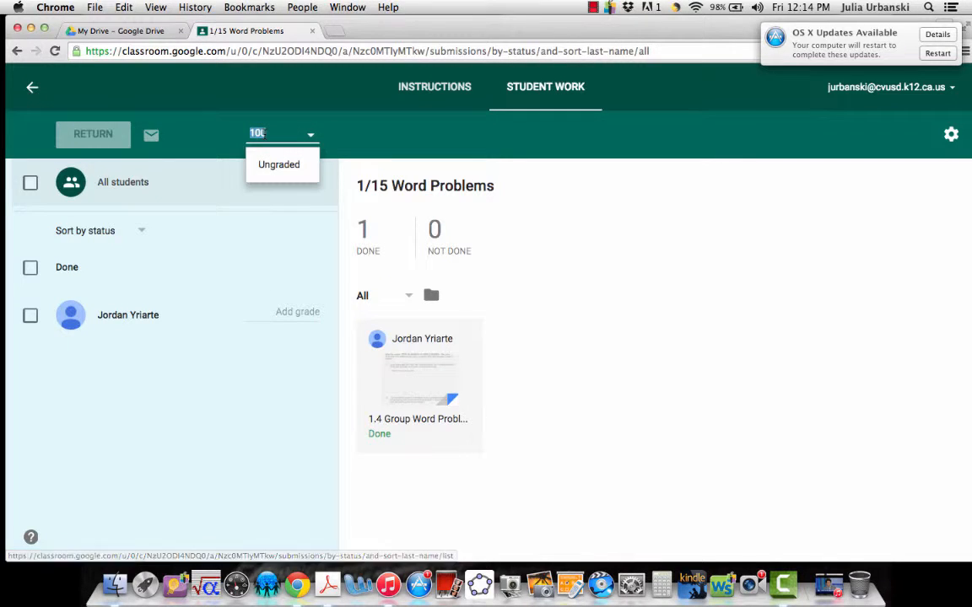
text(25)
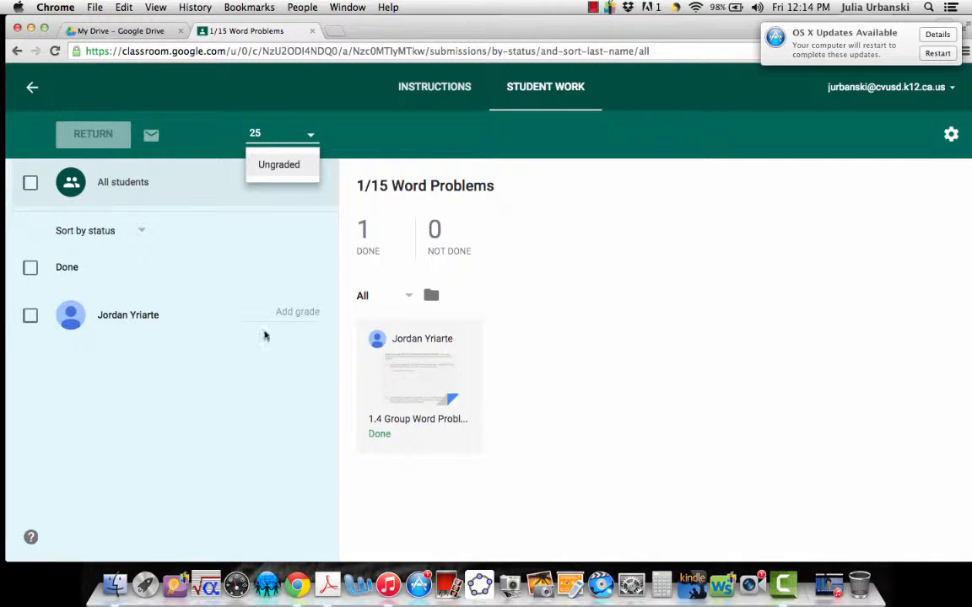
click(390, 138)
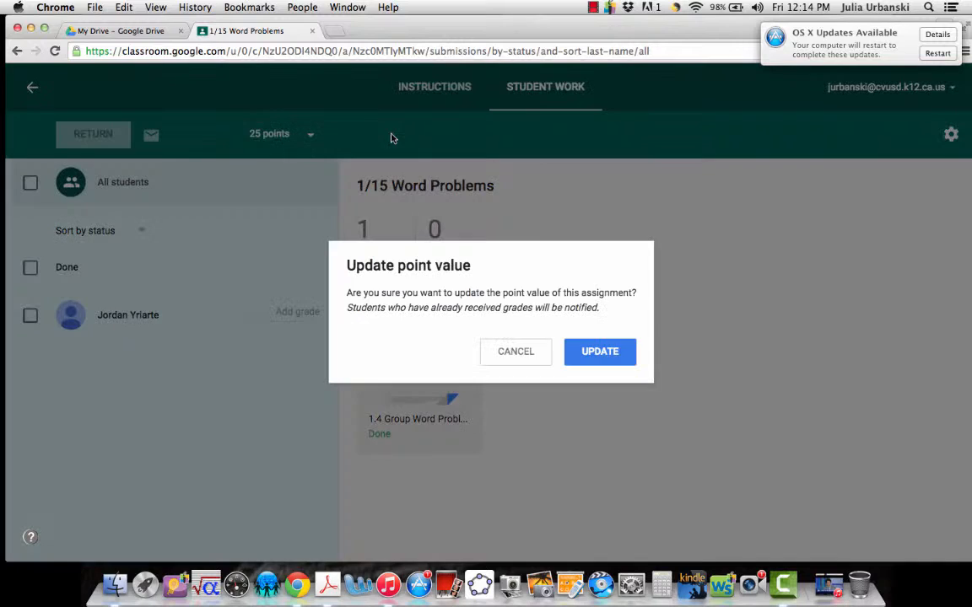
click(586, 356)
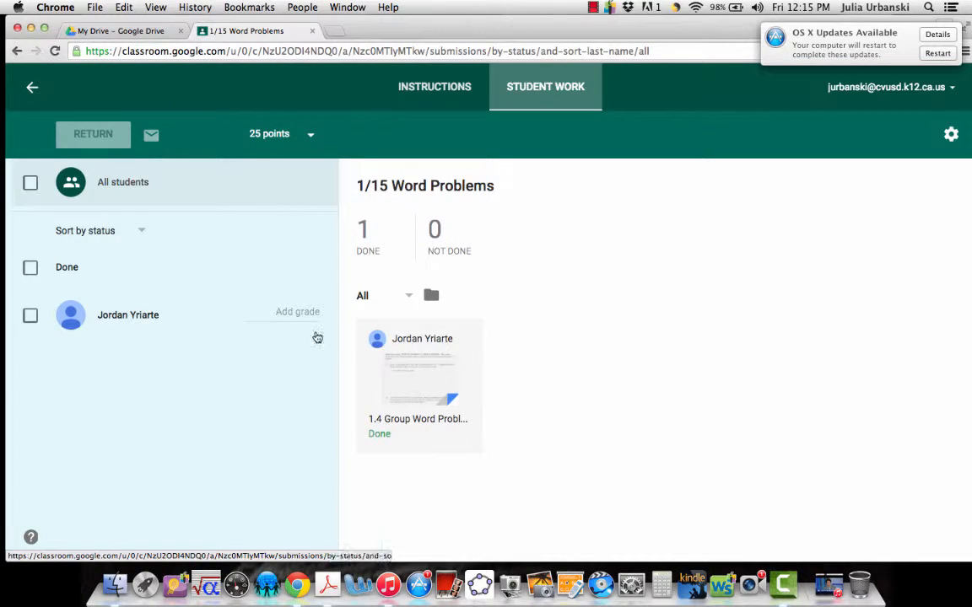
Step: Open the student's submitted 1.4 Group Word Problems document, read through the answers, and return to the submission
click(110, 317)
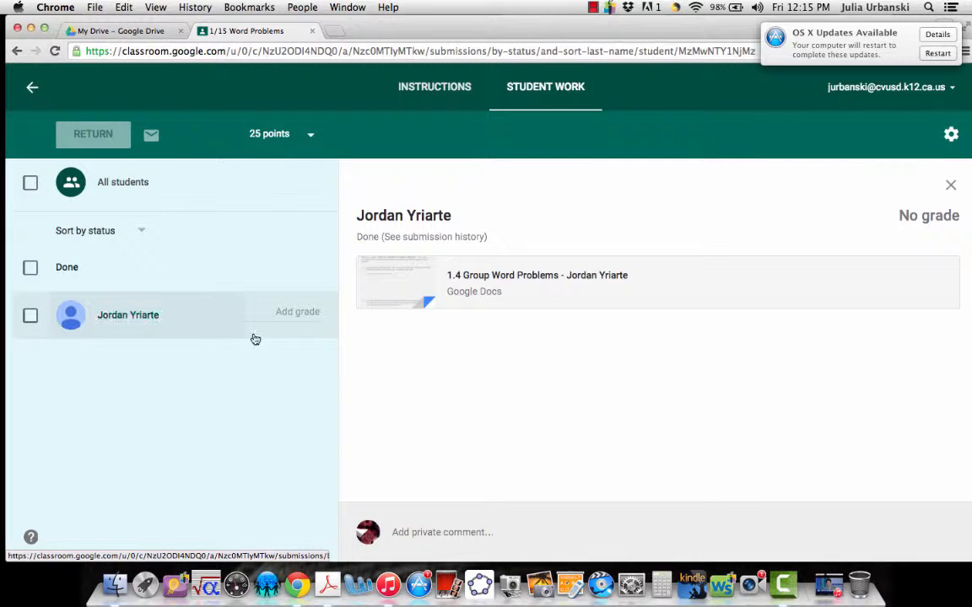
click(486, 277)
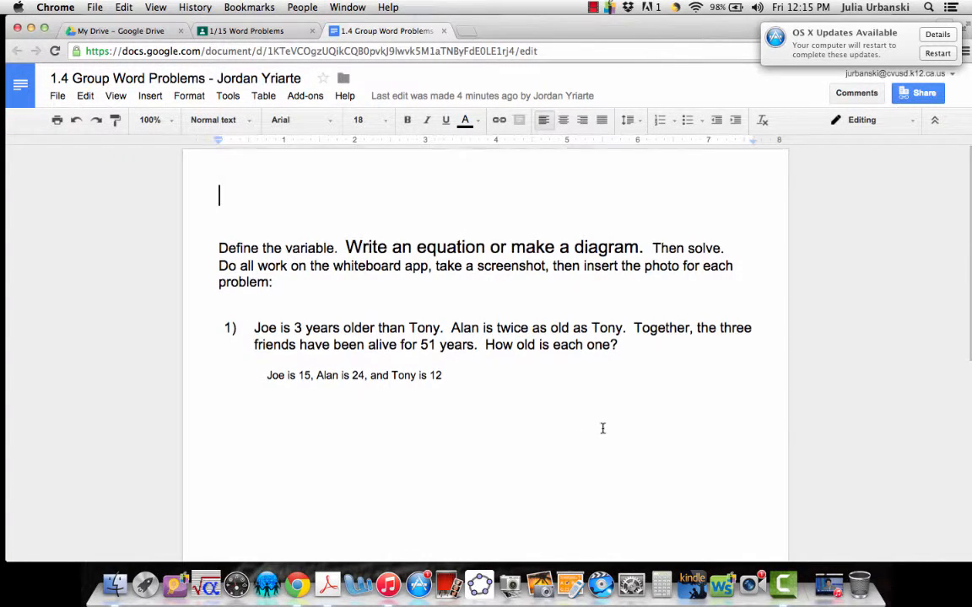
scroll(600, 428, down, 5)
scroll(602, 428, up, 5)
scroll(603, 429, down, 5)
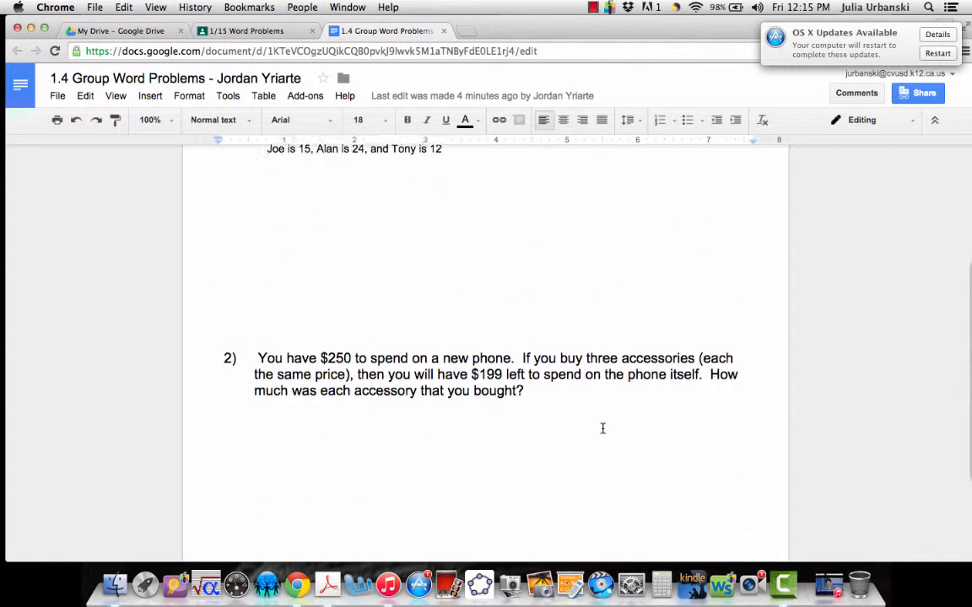
scroll(604, 428, up, 5)
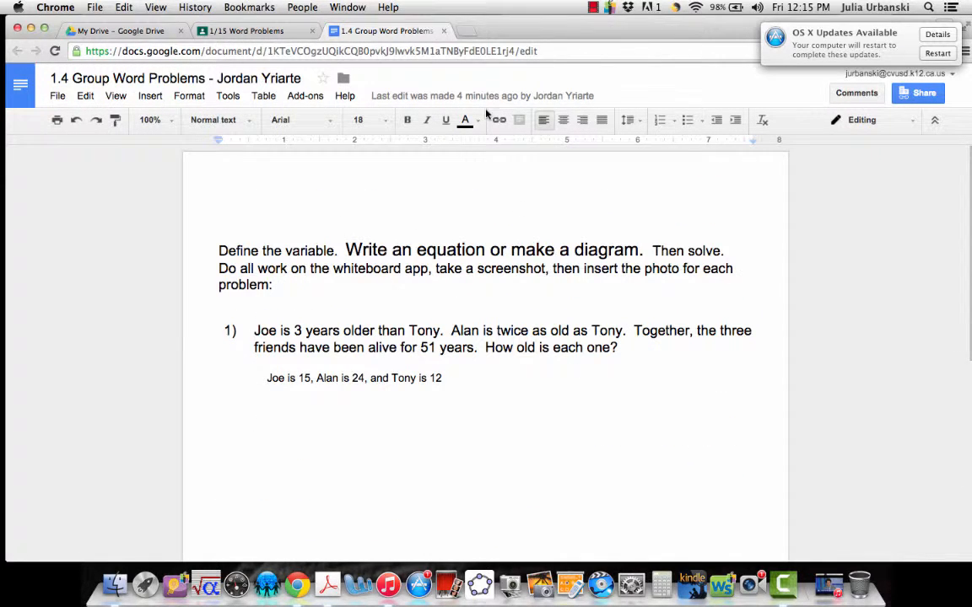
click(444, 30)
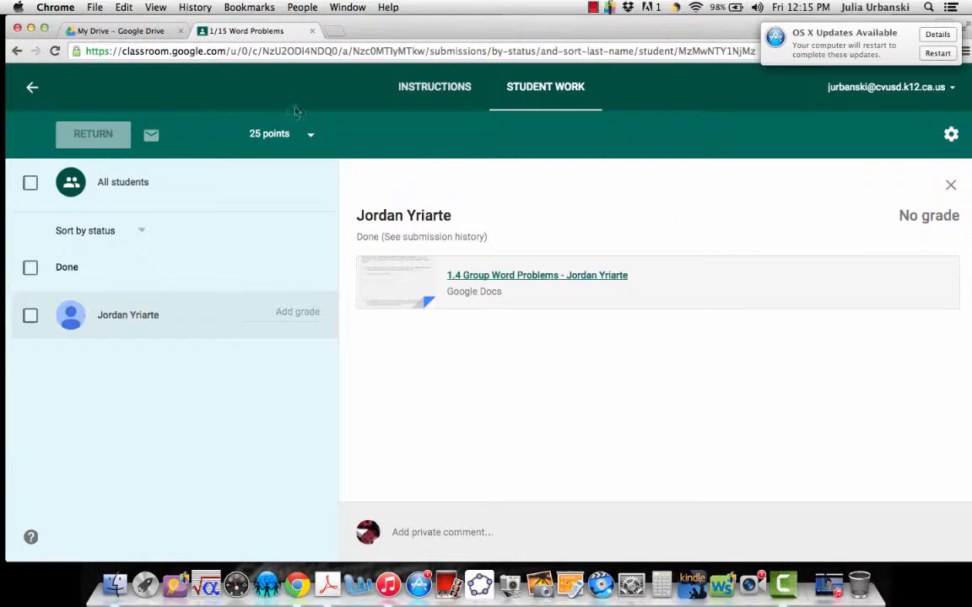
Step: Give the student's Word Problems submission a grade of 25
click(286, 313)
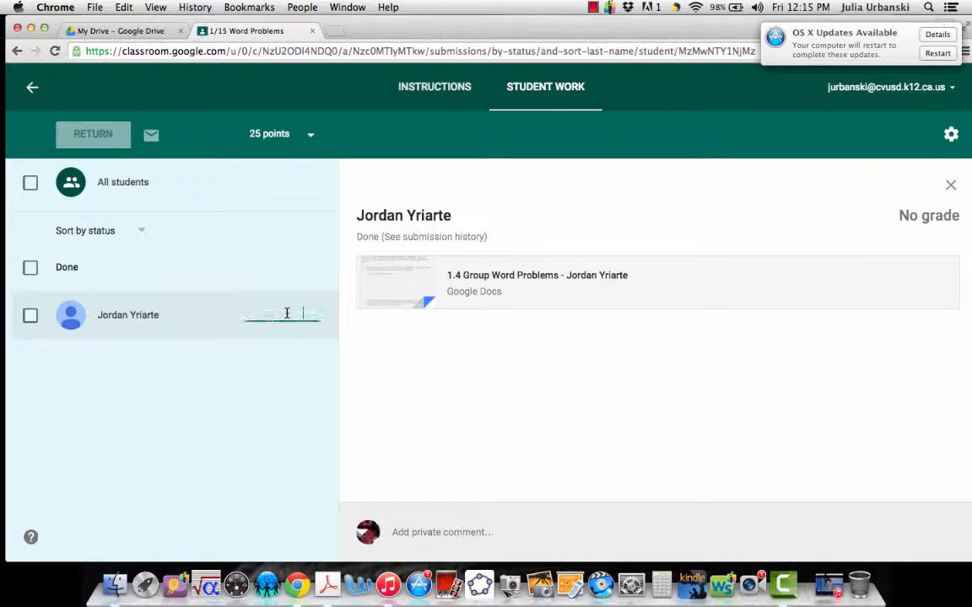
text(35)
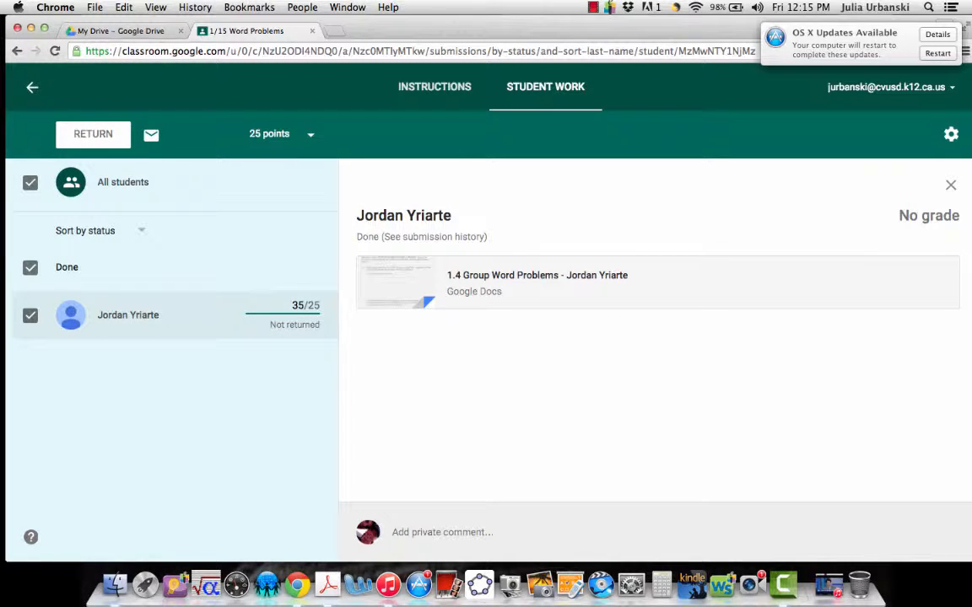
key(BackSpace)
key(BackSpace)
text(25)
Step: Post the private comment "Great job!" on the student's submission
click(431, 529)
text(Grea)
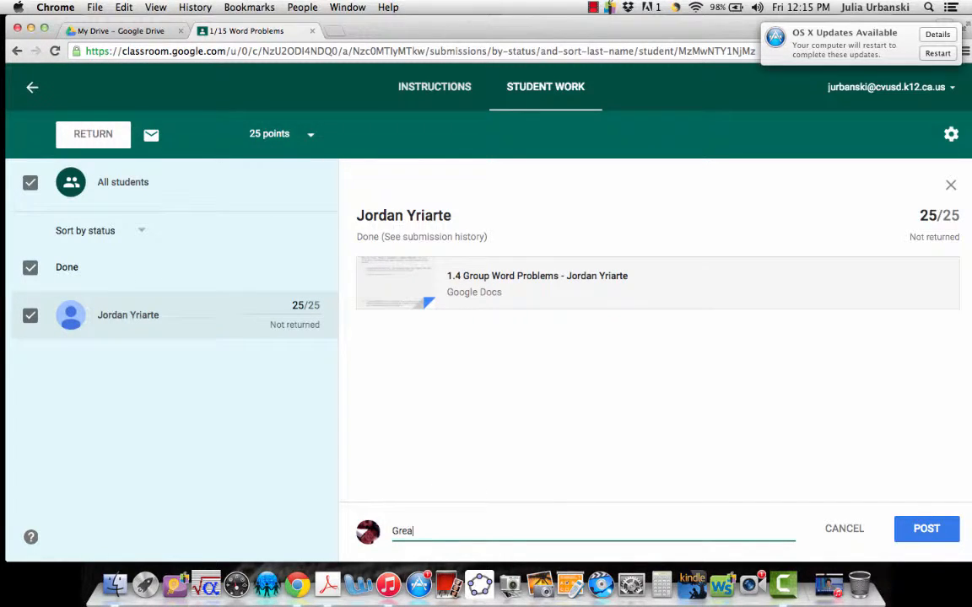
text(t job!)
click(933, 531)
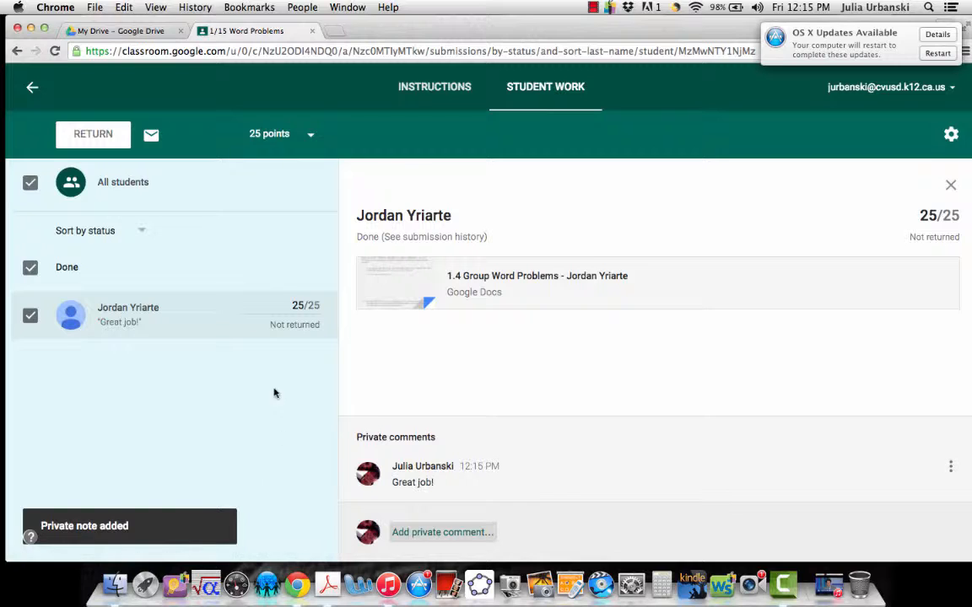
Step: Return the graded submission to the student without a further comment, and leave the student work page
click(92, 138)
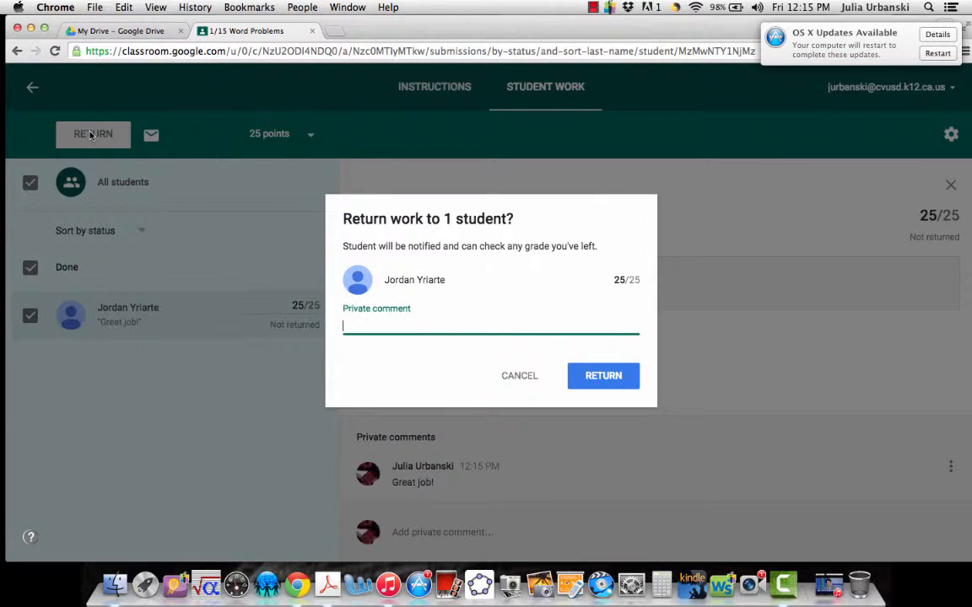
click(597, 378)
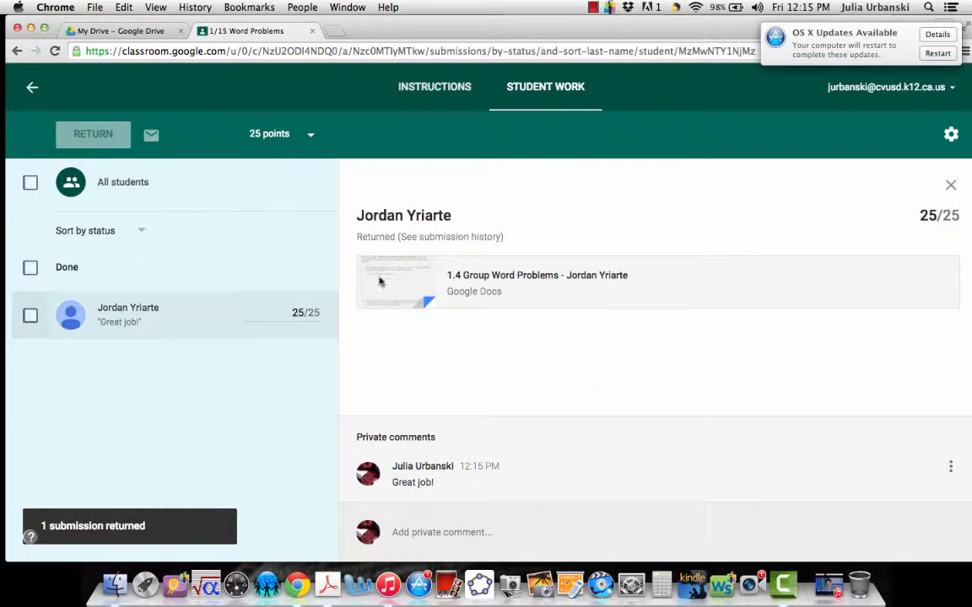
click(28, 85)
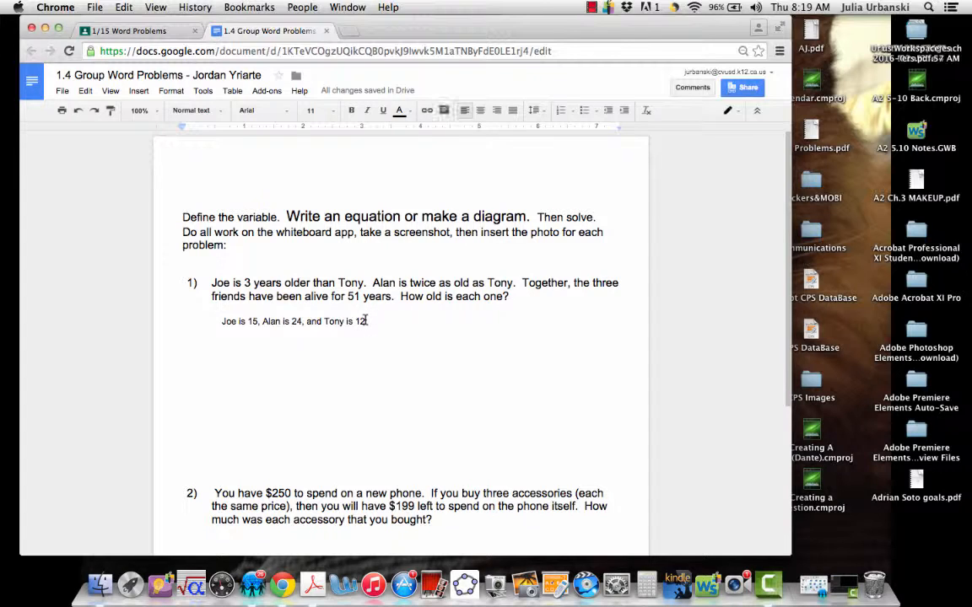
Step: Post the comment "double check your answer" on the last person's age in the answer to problem 1
drag(366, 321, 323, 324)
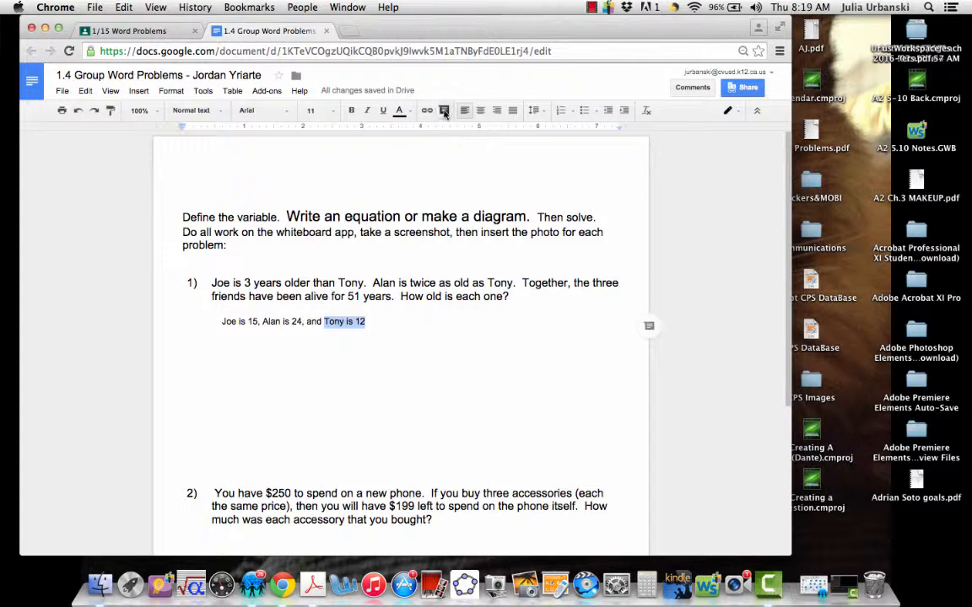
click(443, 114)
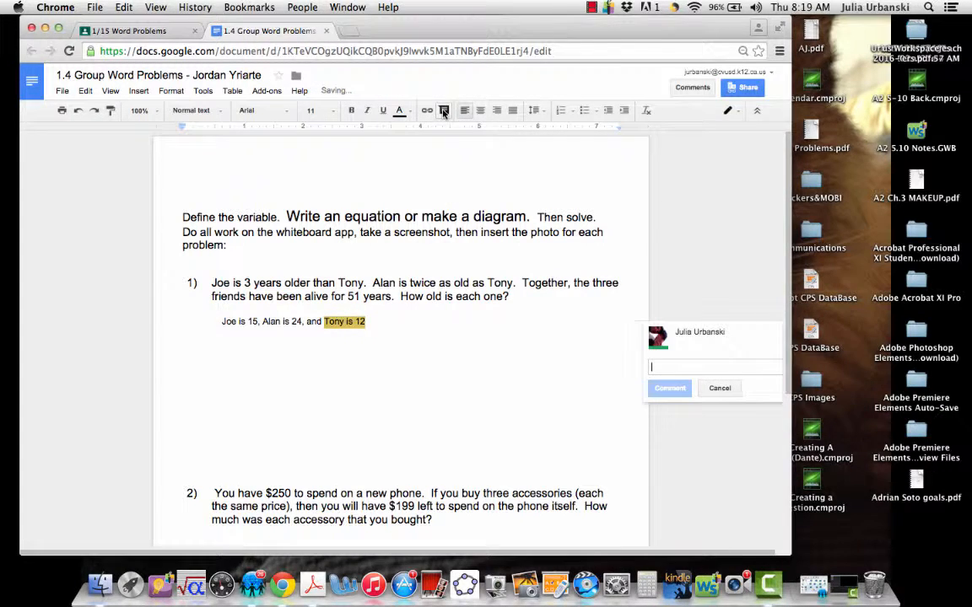
text(double)
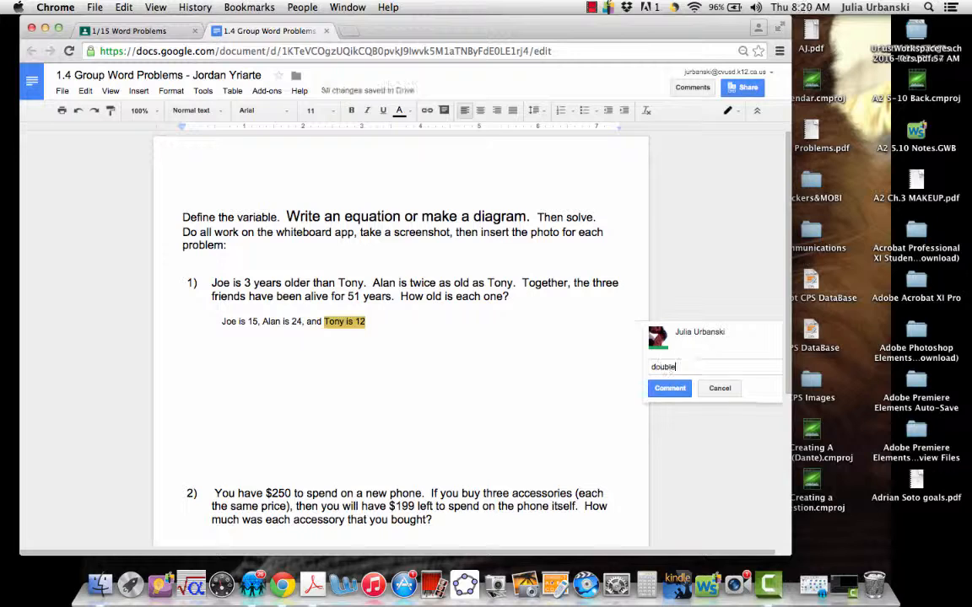
text( check your answer)
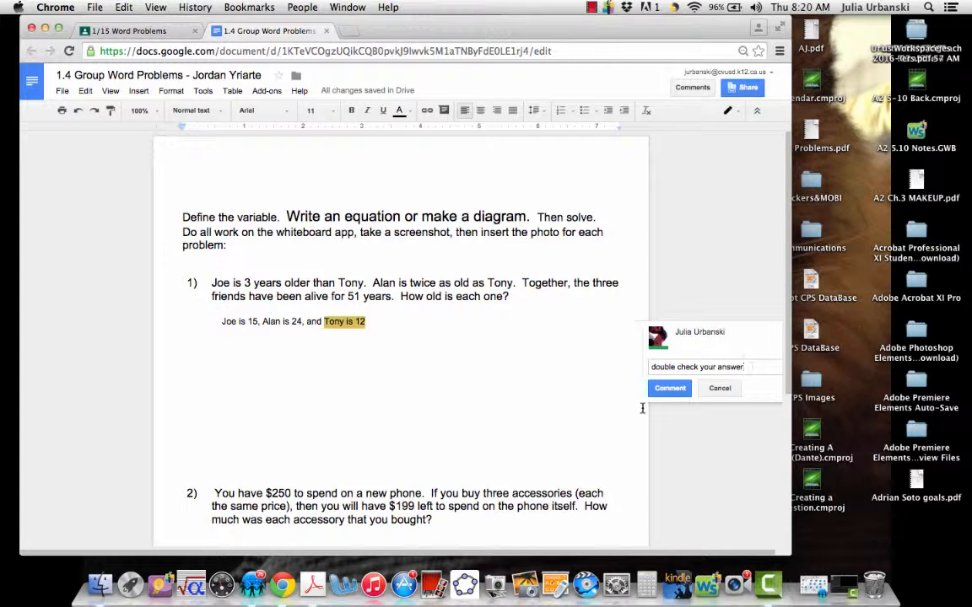
click(669, 388)
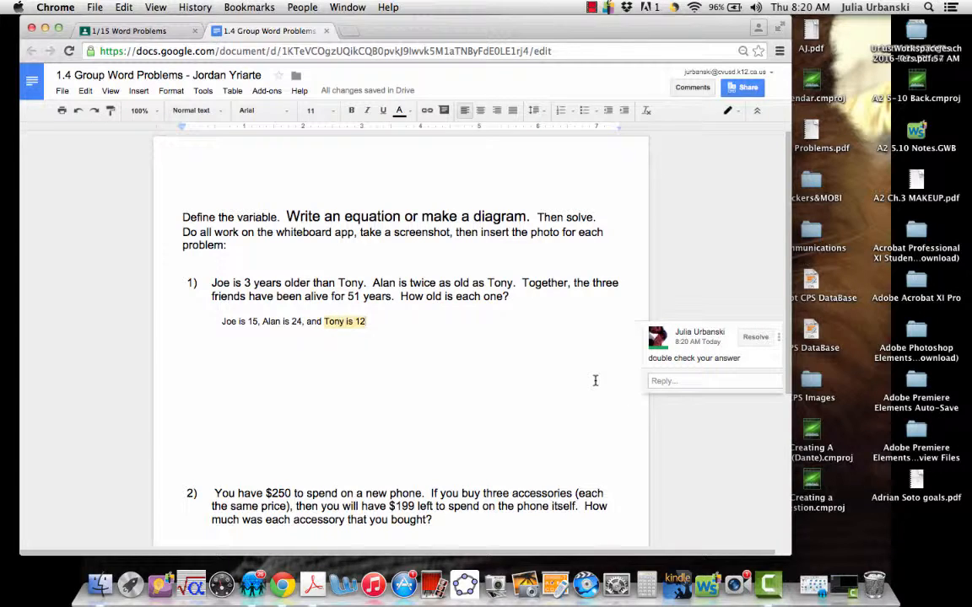
Step: Review the document's comment history and start a reply to the posted comment from there
click(691, 90)
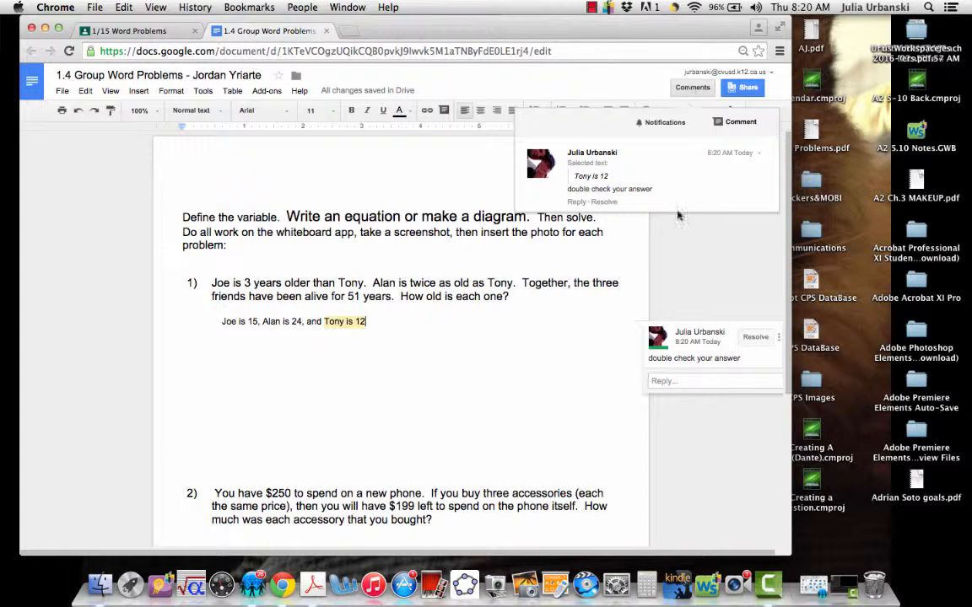
click(688, 238)
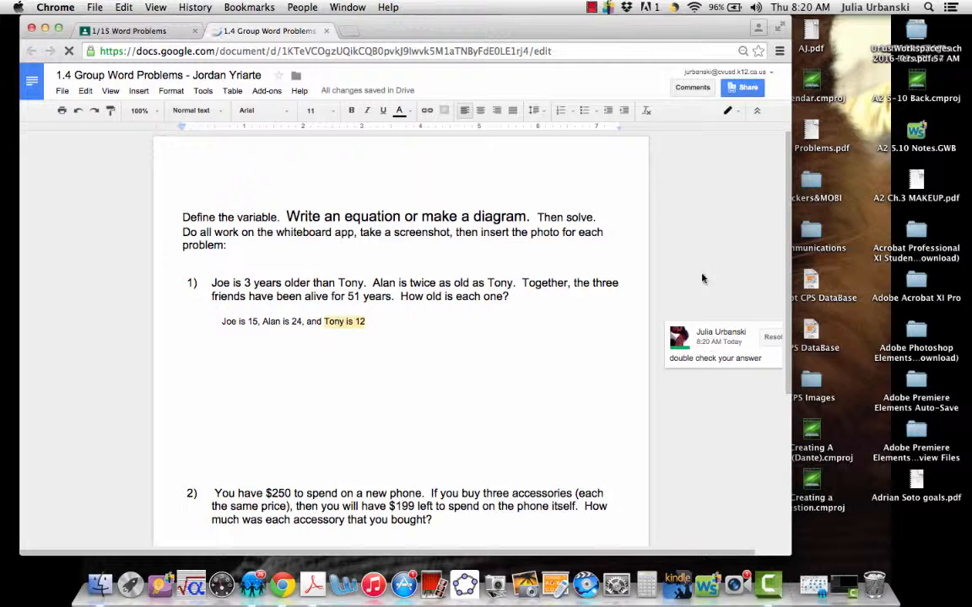
click(680, 90)
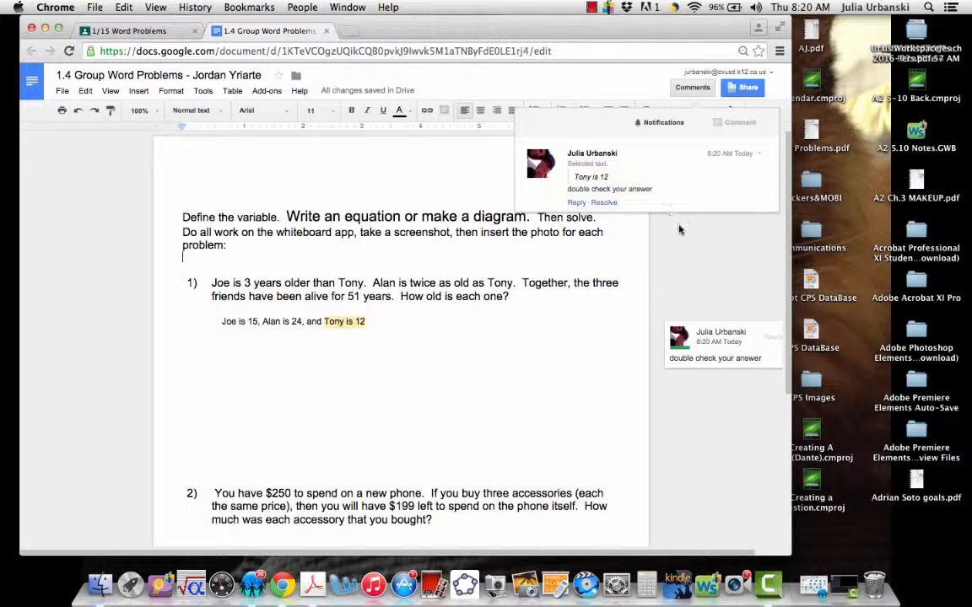
click(574, 205)
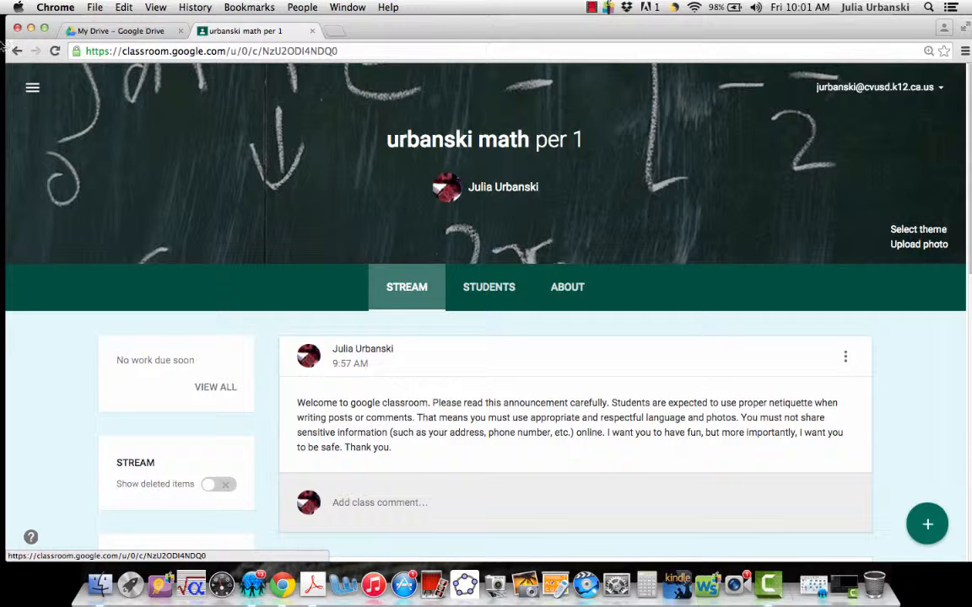
Step: View the Classroom calendar for all classes, check the previous week, and return to the week of Jan 10 - Jan 16, 2016
click(32, 91)
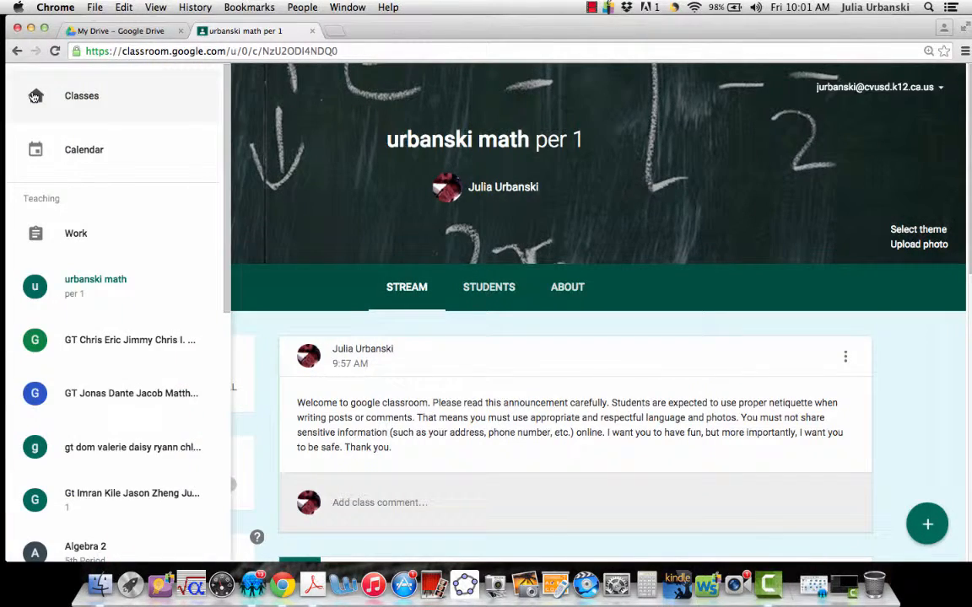
click(95, 158)
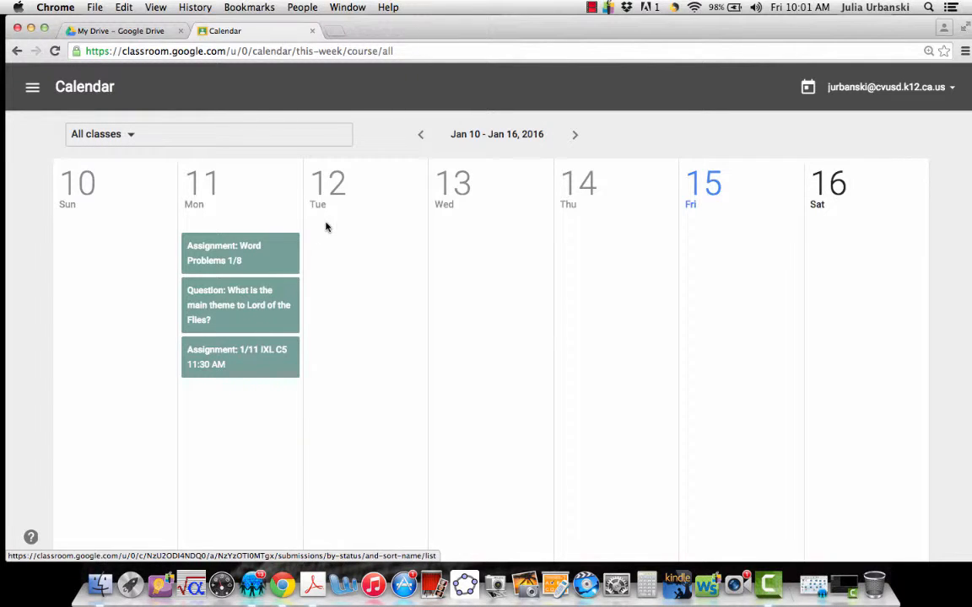
click(425, 135)
click(574, 135)
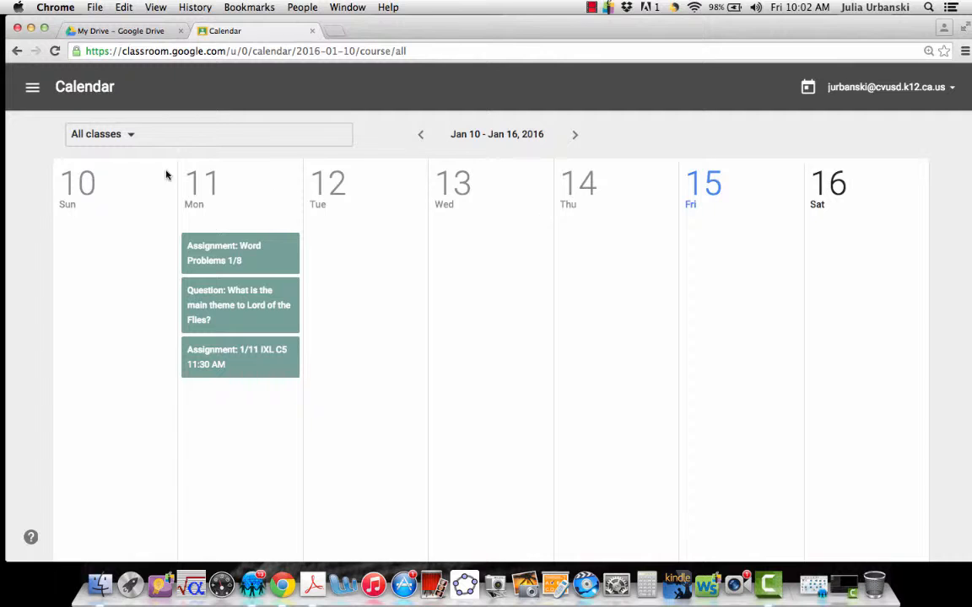
Step: Go from the calendar to the overview of all classes and open the per 1 math class
click(31, 86)
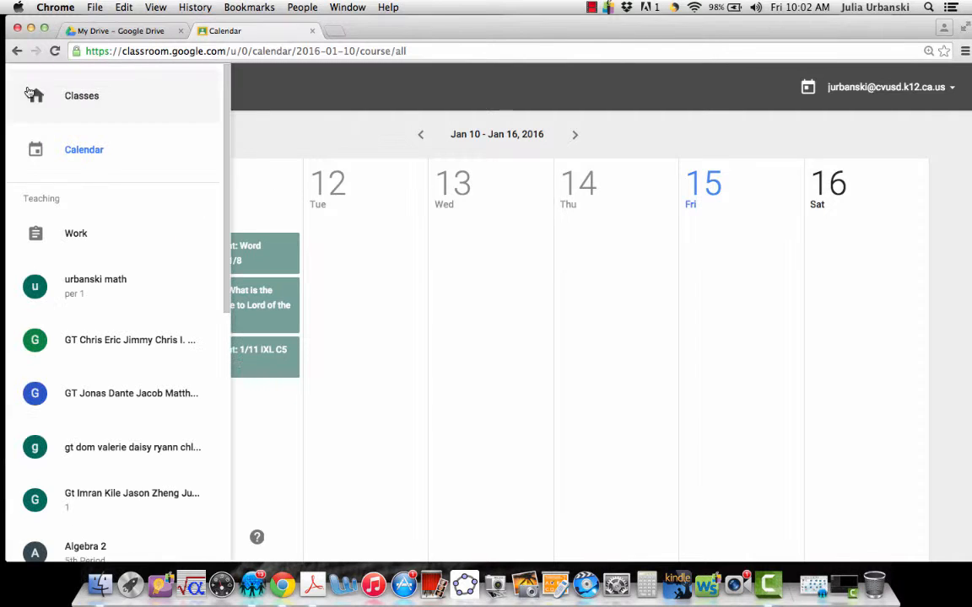
click(52, 101)
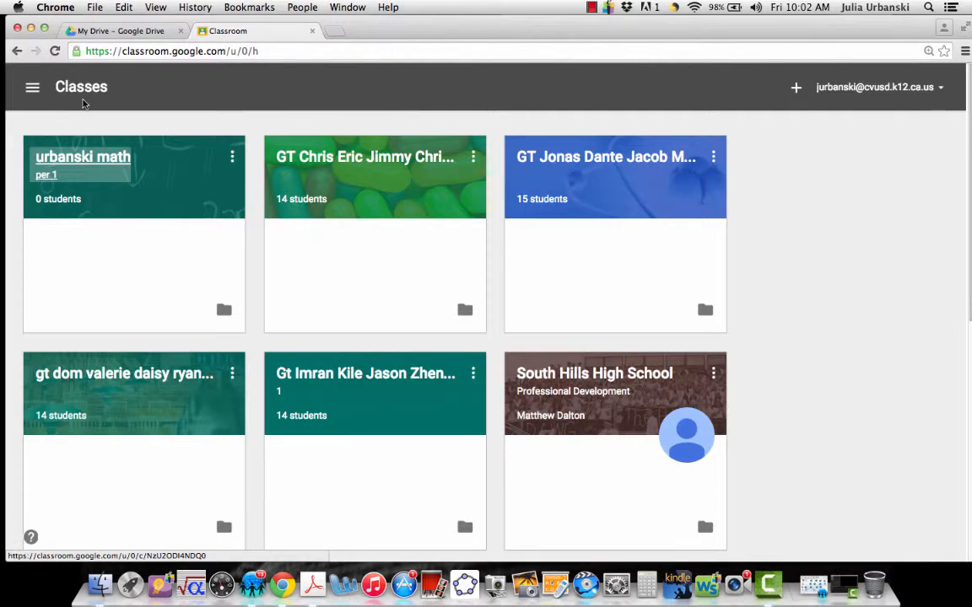
click(108, 159)
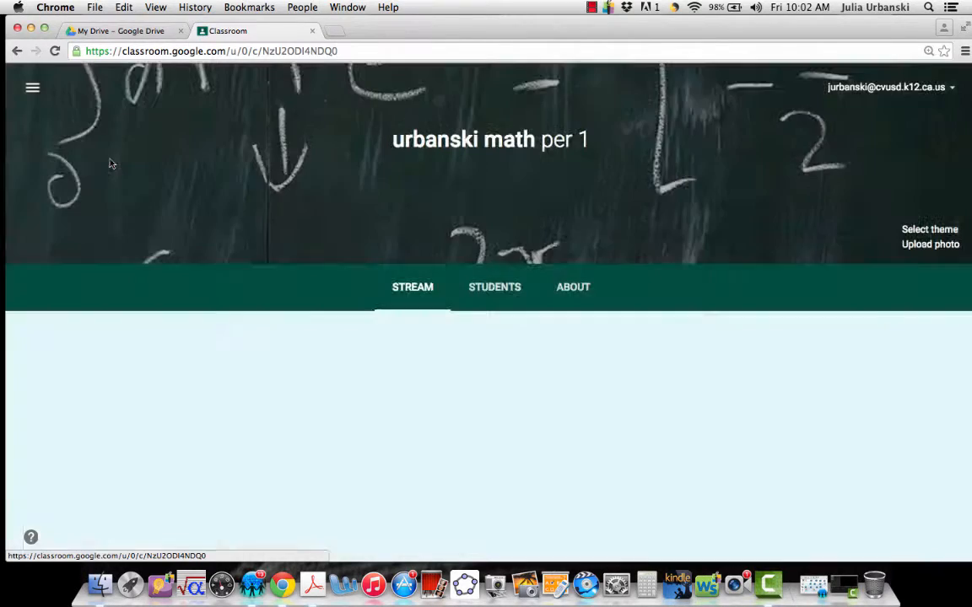